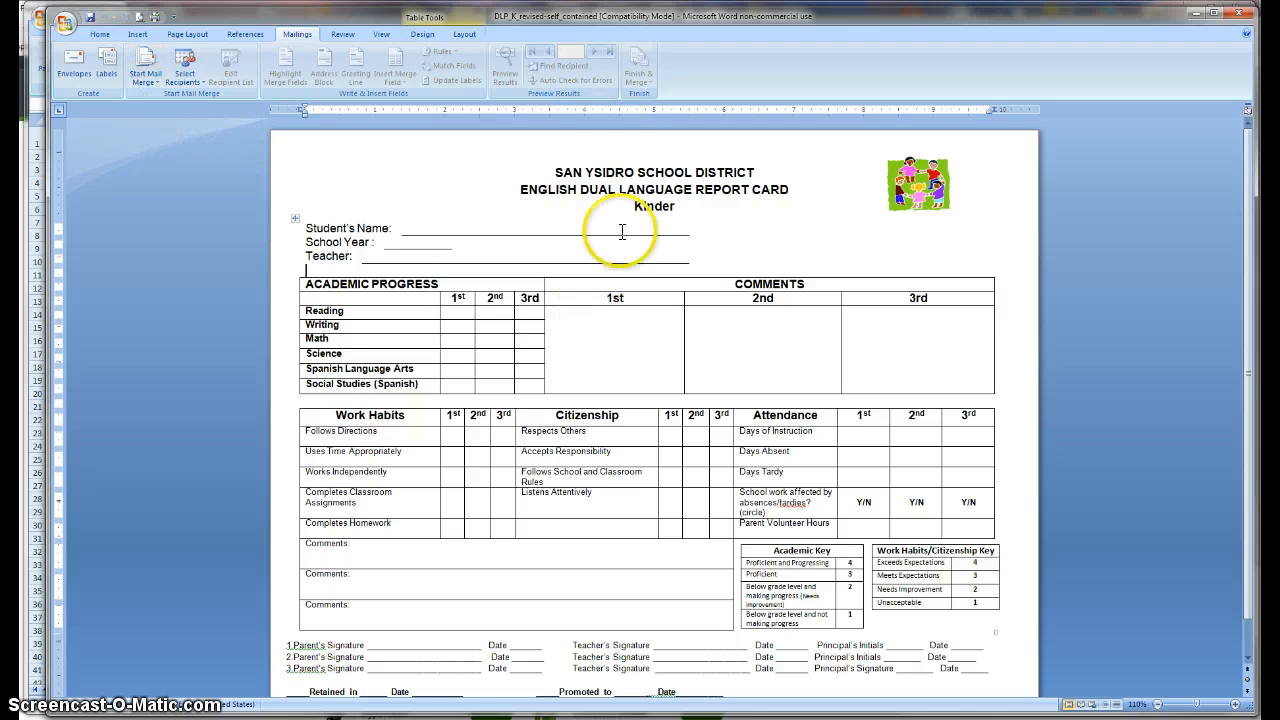
Step: Bring the DL_Report_Card_transfer_template Excel workbook in front of the Word report card
left_click(362, 5)
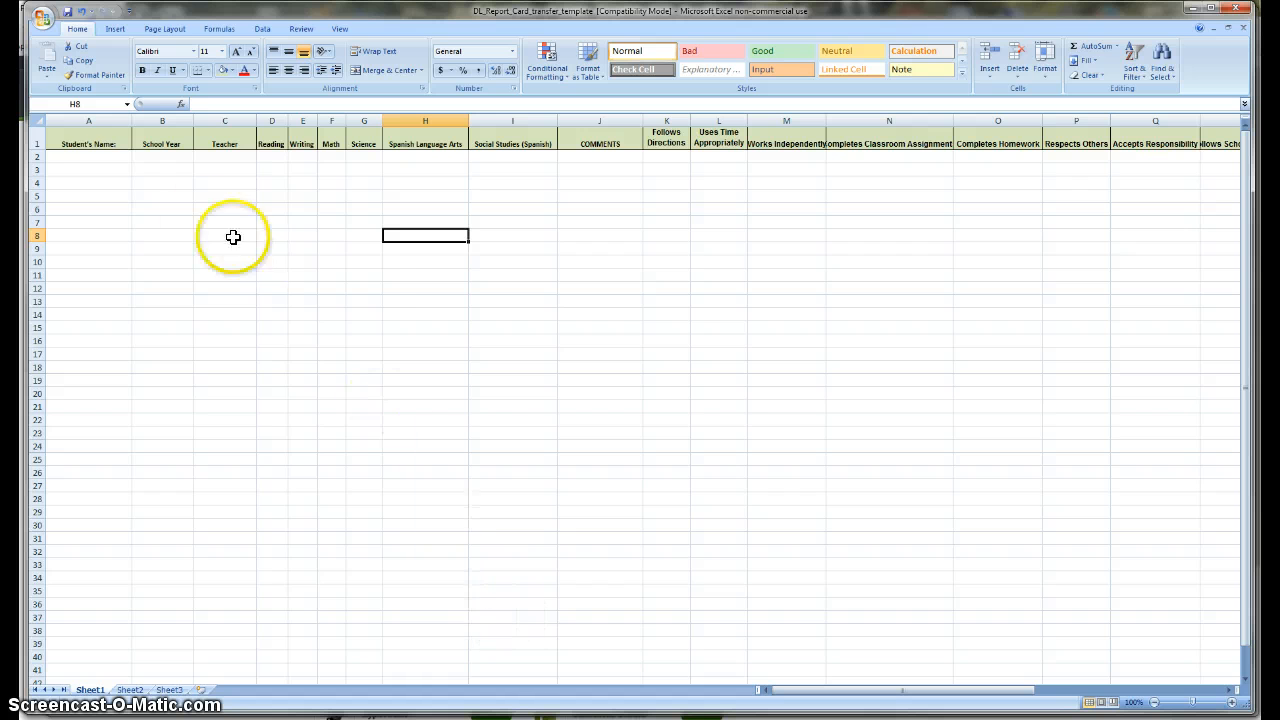
left_click(89, 158)
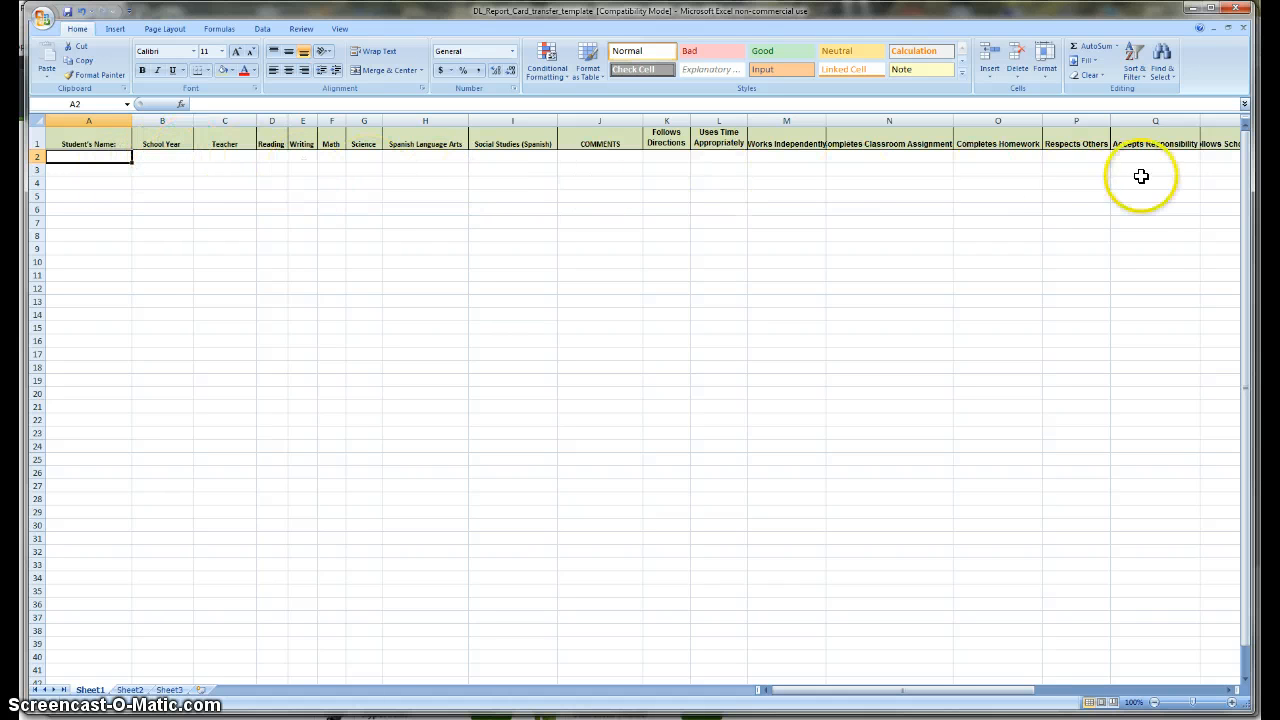
left_click(93, 168)
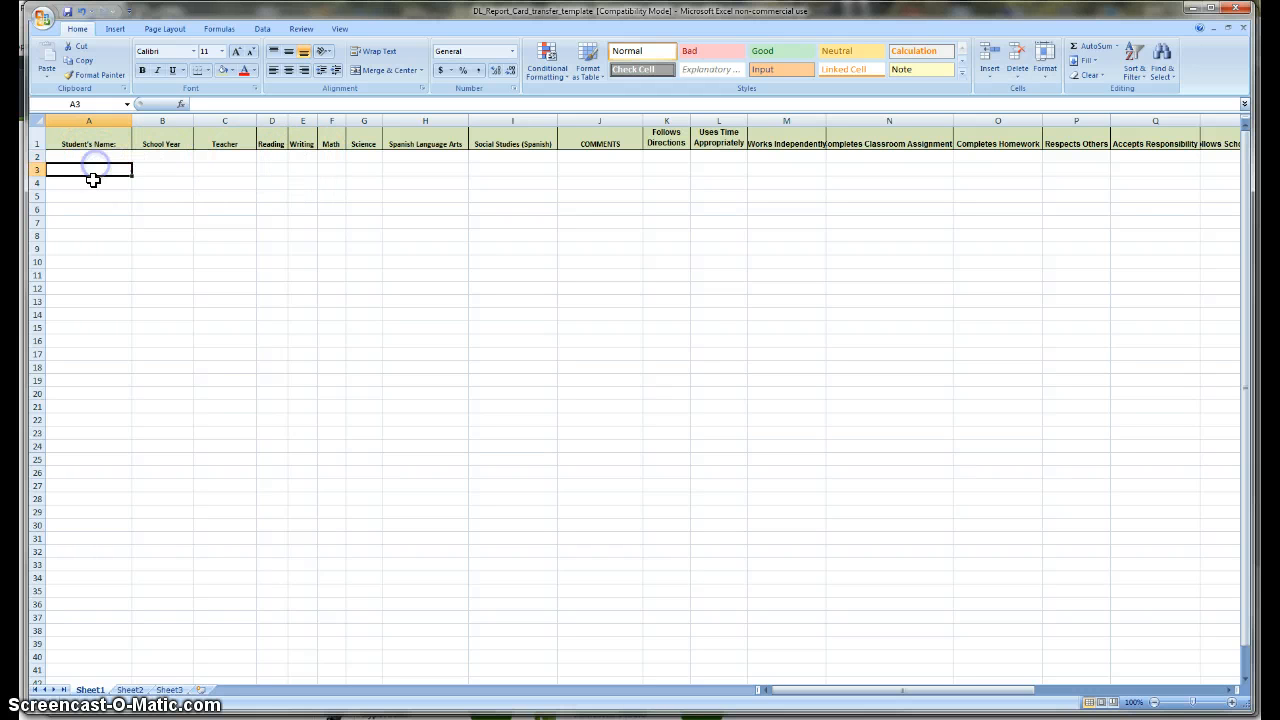
left_click(90, 205)
left_click(88, 239)
left_click(83, 275)
left_click(80, 342)
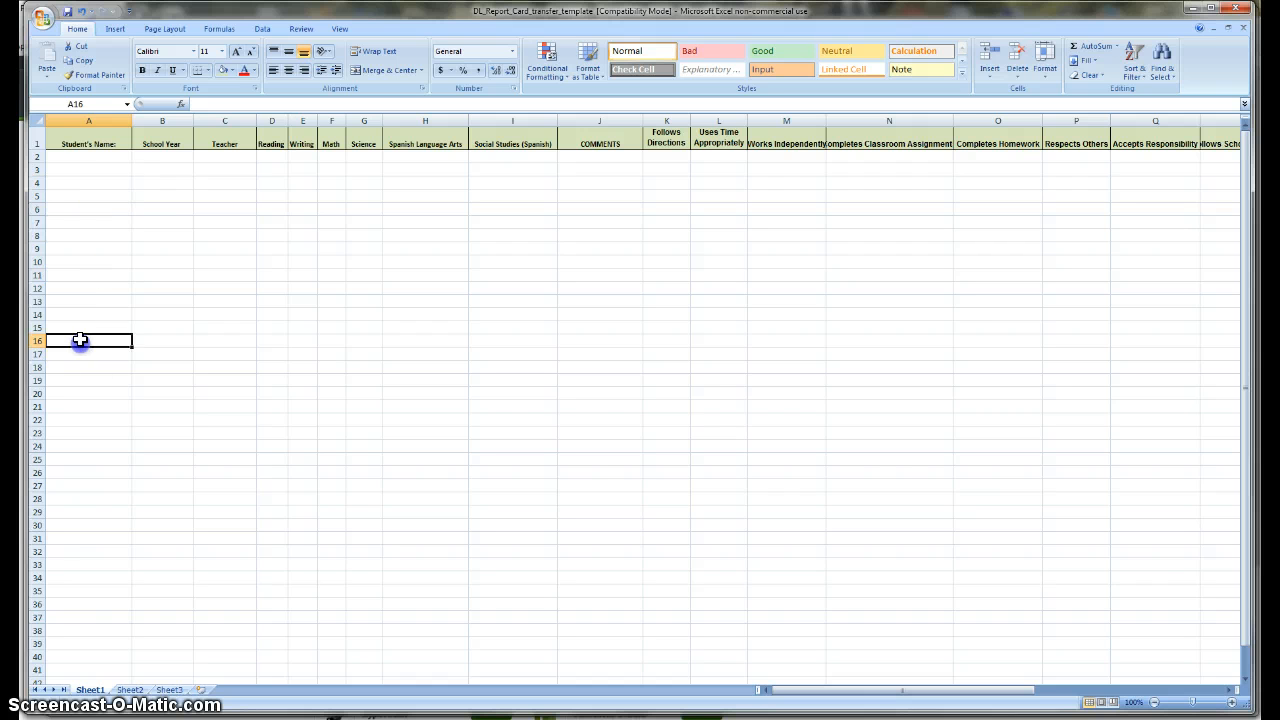
left_click(155, 169)
left_click(220, 168)
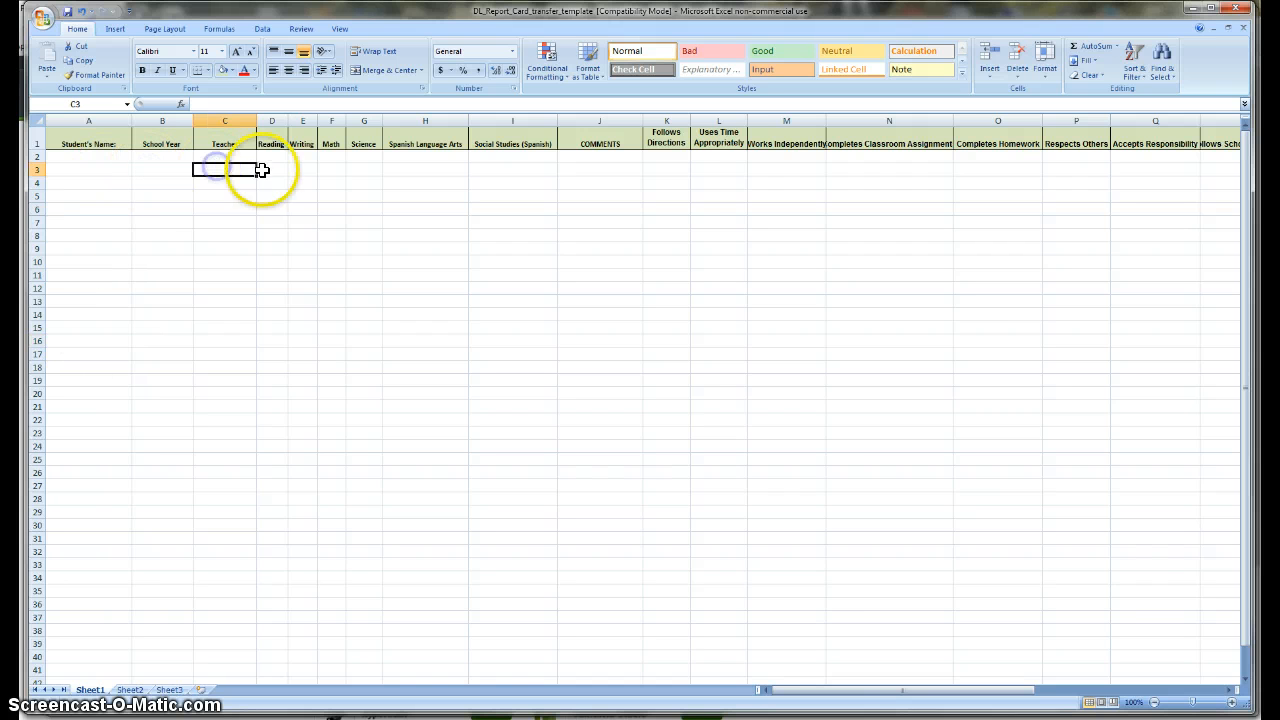
left_click(273, 163)
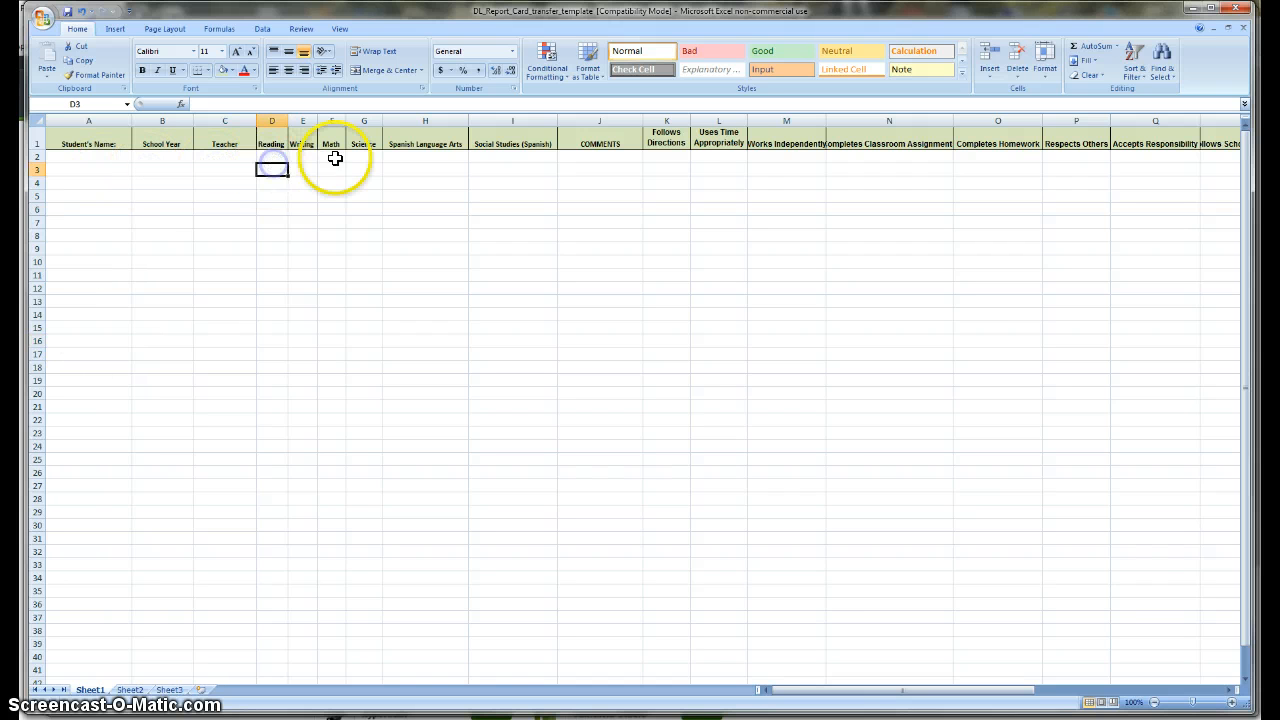
left_click(284, 155)
left_click(302, 157)
left_click(331, 157)
left_click(360, 157)
left_click(437, 160)
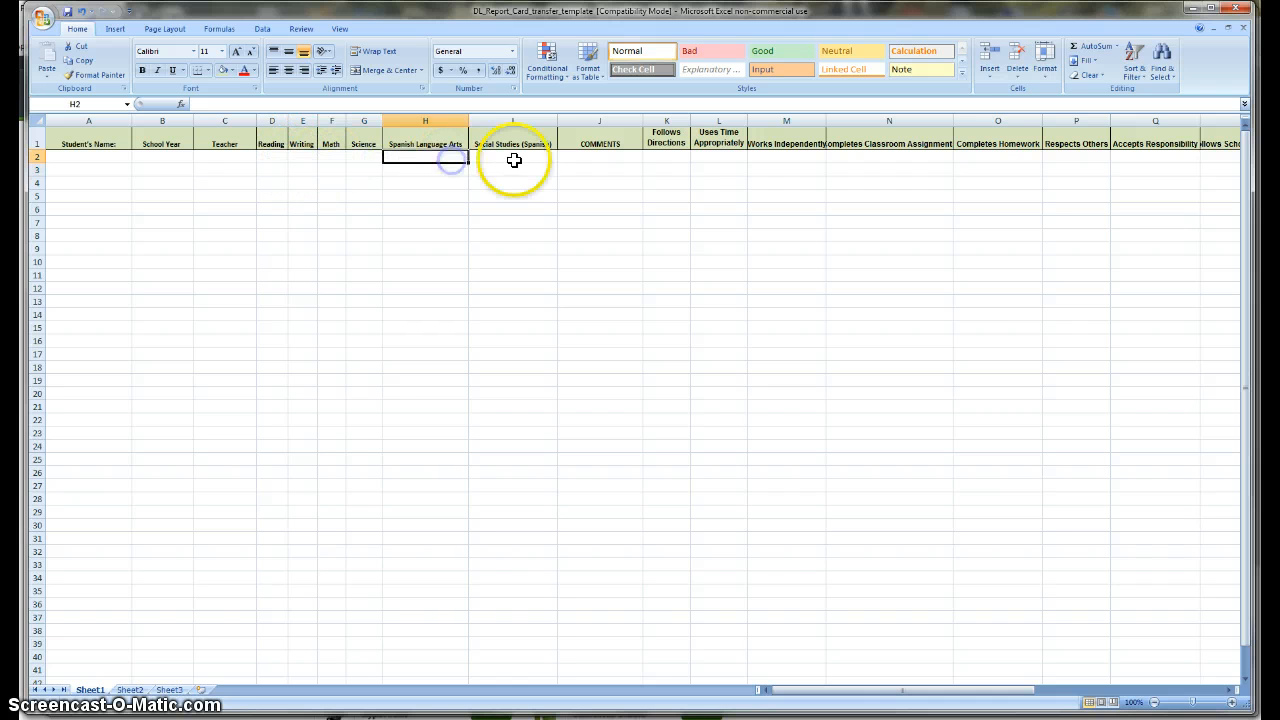
left_click(514, 160)
left_click(584, 160)
left_click(716, 164)
left_click(834, 167)
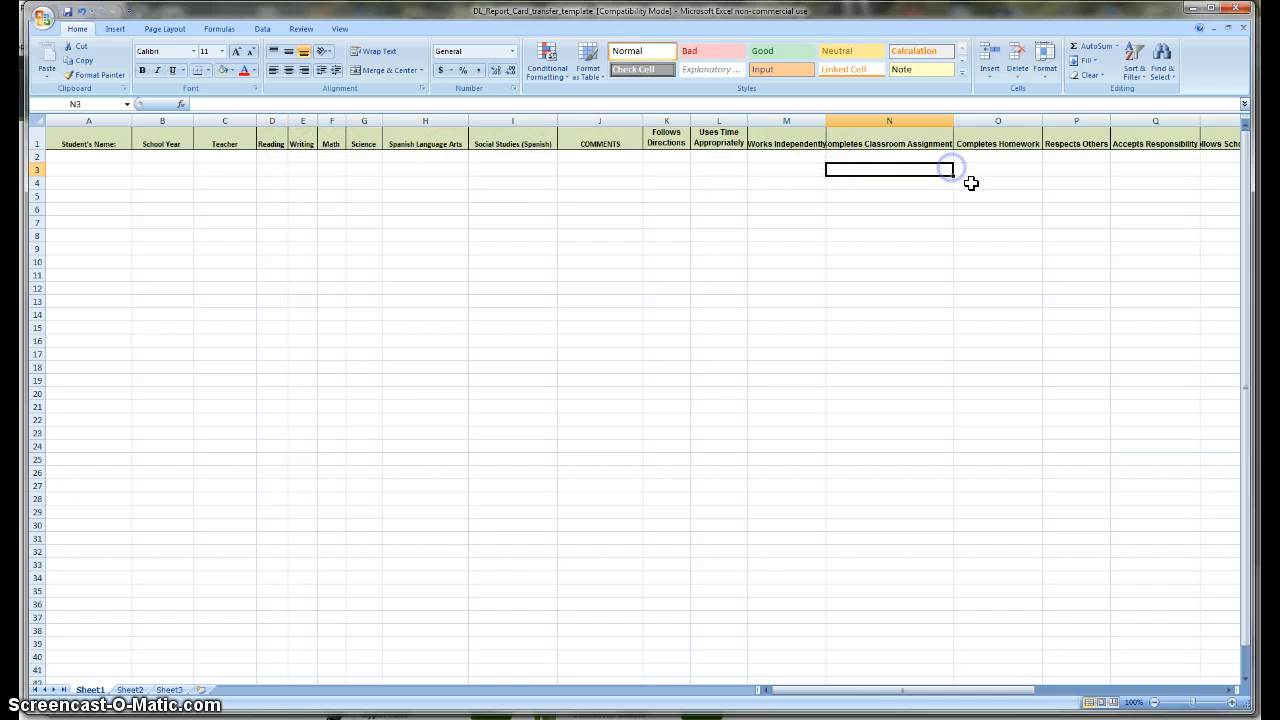
left_click(838, 336)
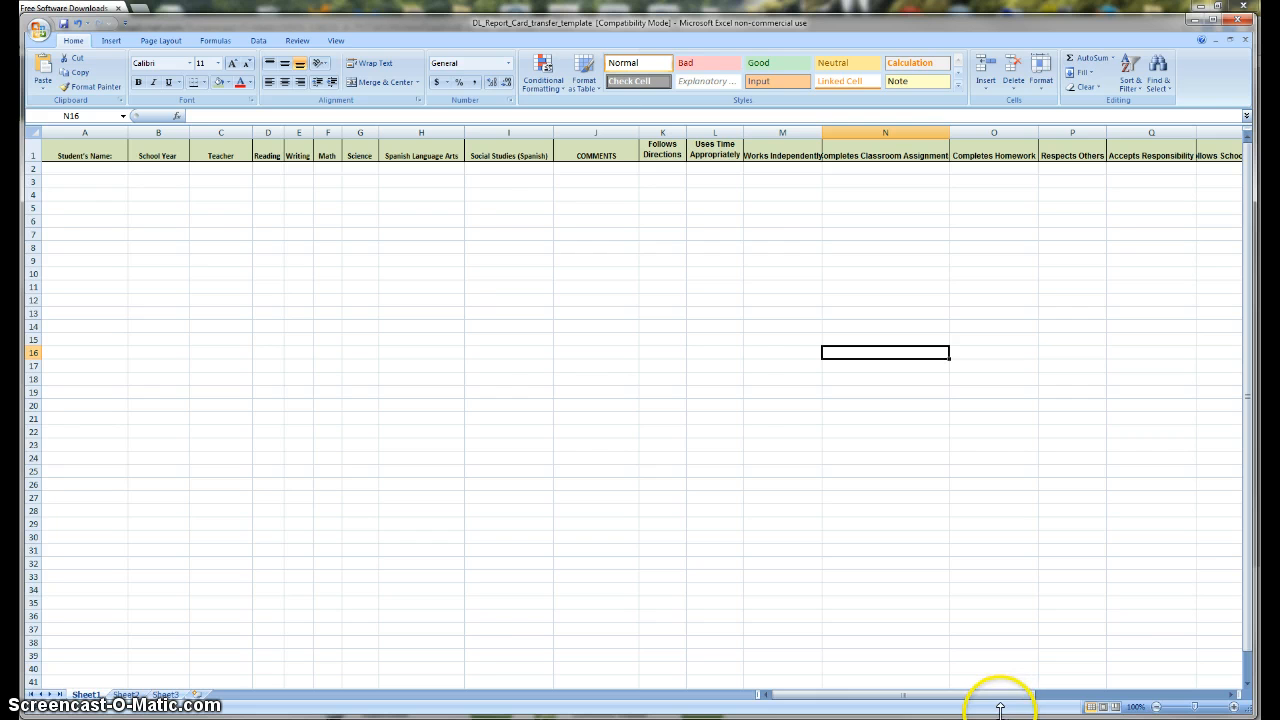
Step: In the DL_Report_card_transfer_trial workbook, scroll right and widen COMMENTS column J to show full comments
left_click(100, 170)
left_click(100, 181)
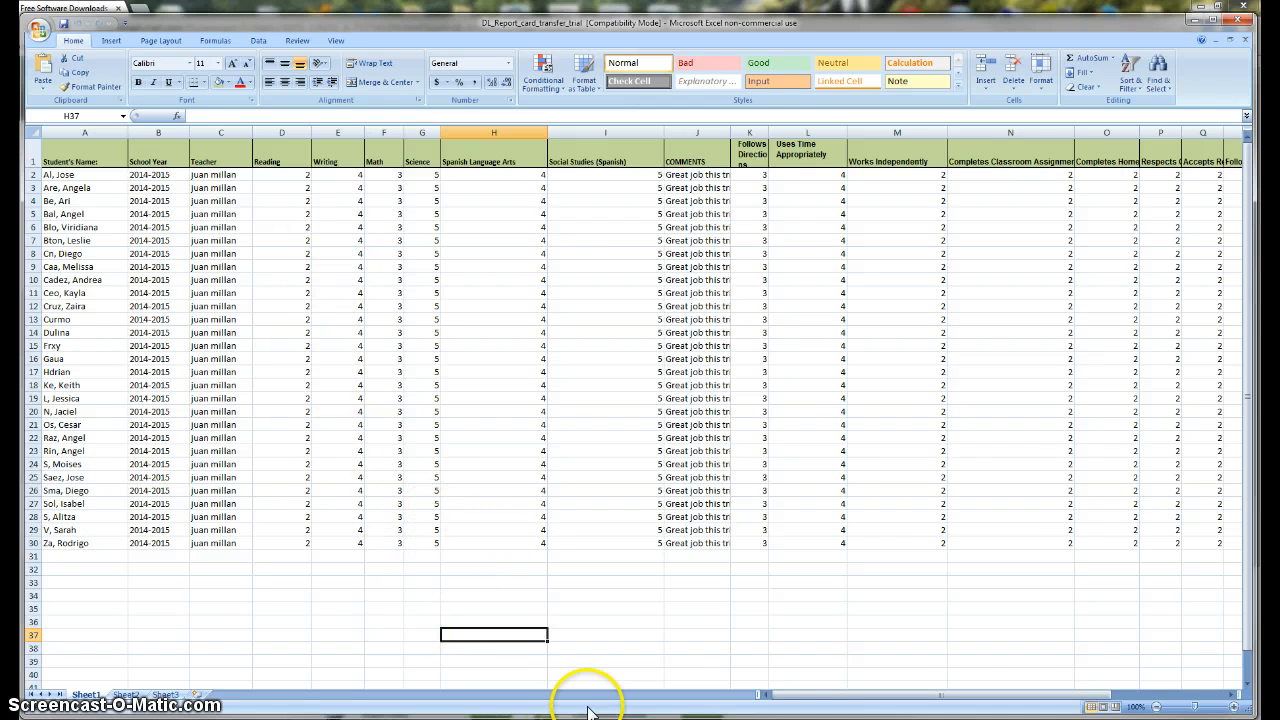
left_click_drag(810, 694, 988, 698)
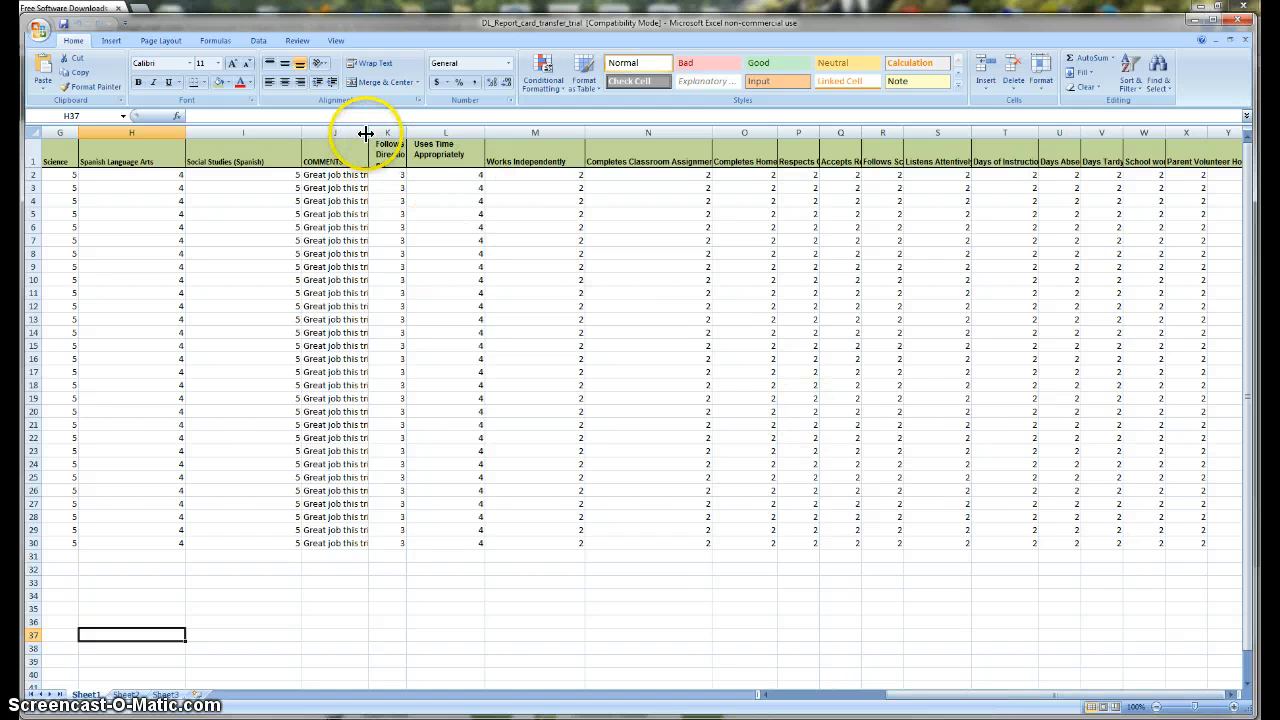
left_click_drag(366, 133, 571, 136)
Step: Review the comments in column J and clear the first student's comment in J2
left_click(366, 168)
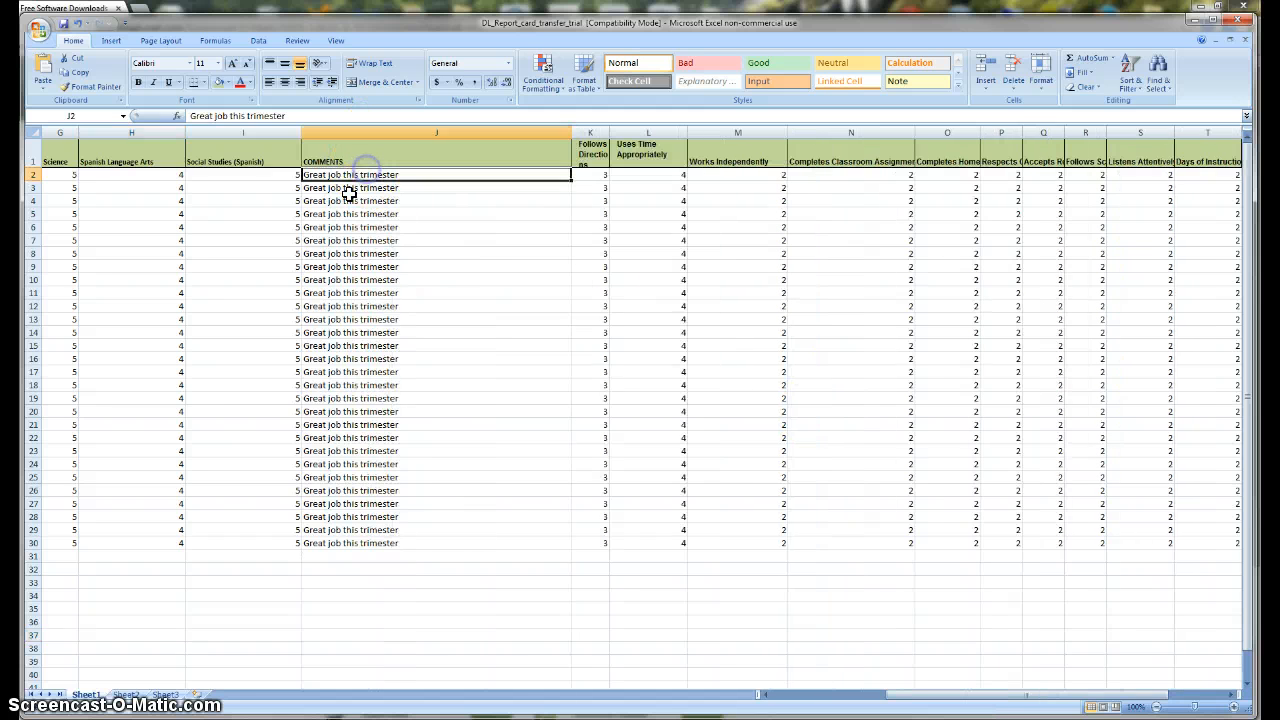
left_click(345, 201)
left_click(340, 266)
left_click(360, 385)
left_click(342, 201)
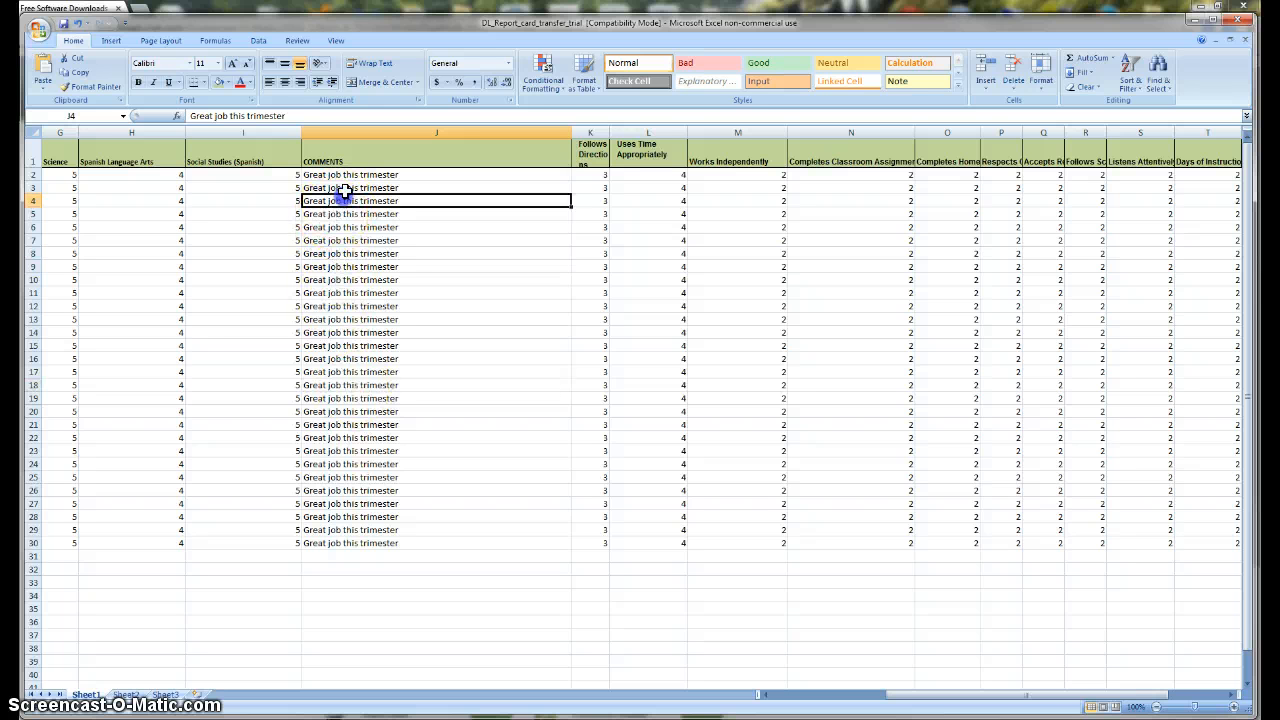
left_click(343, 175)
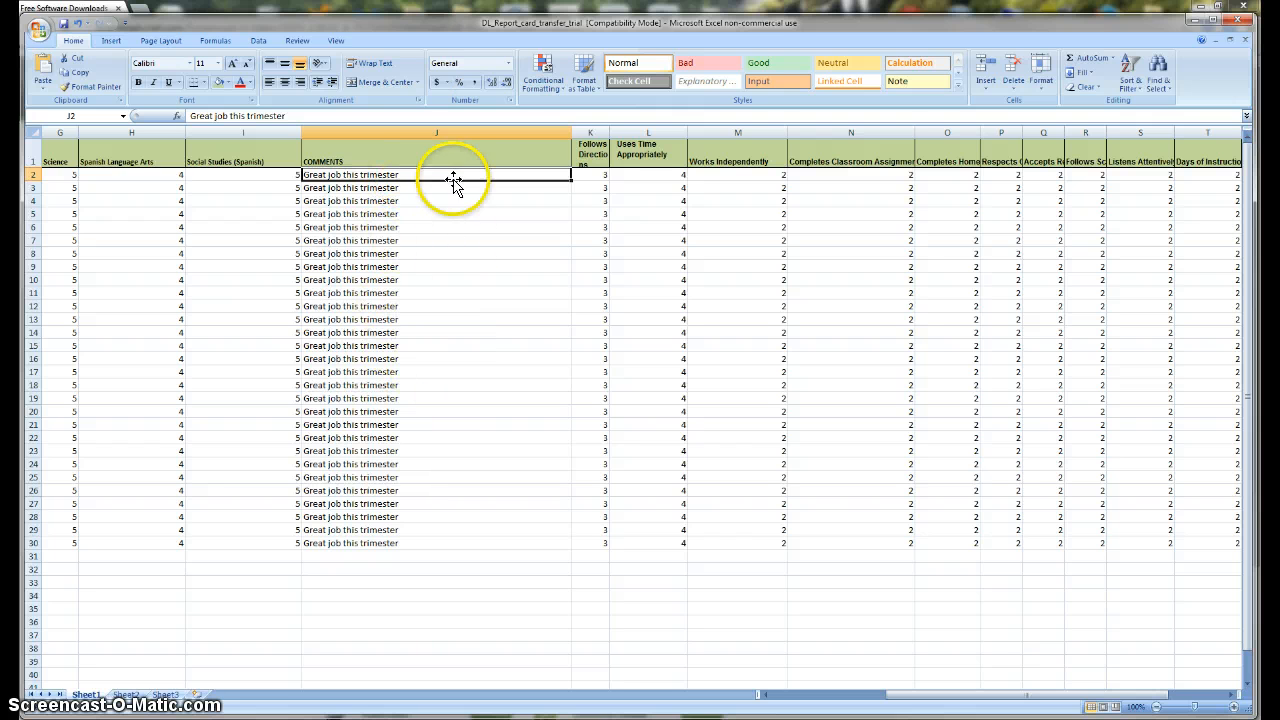
mouse_move(766, 22)
left_mouse_down()
mouse_move(760, 443)
mouse_move(766, 20)
left_mouse_up()
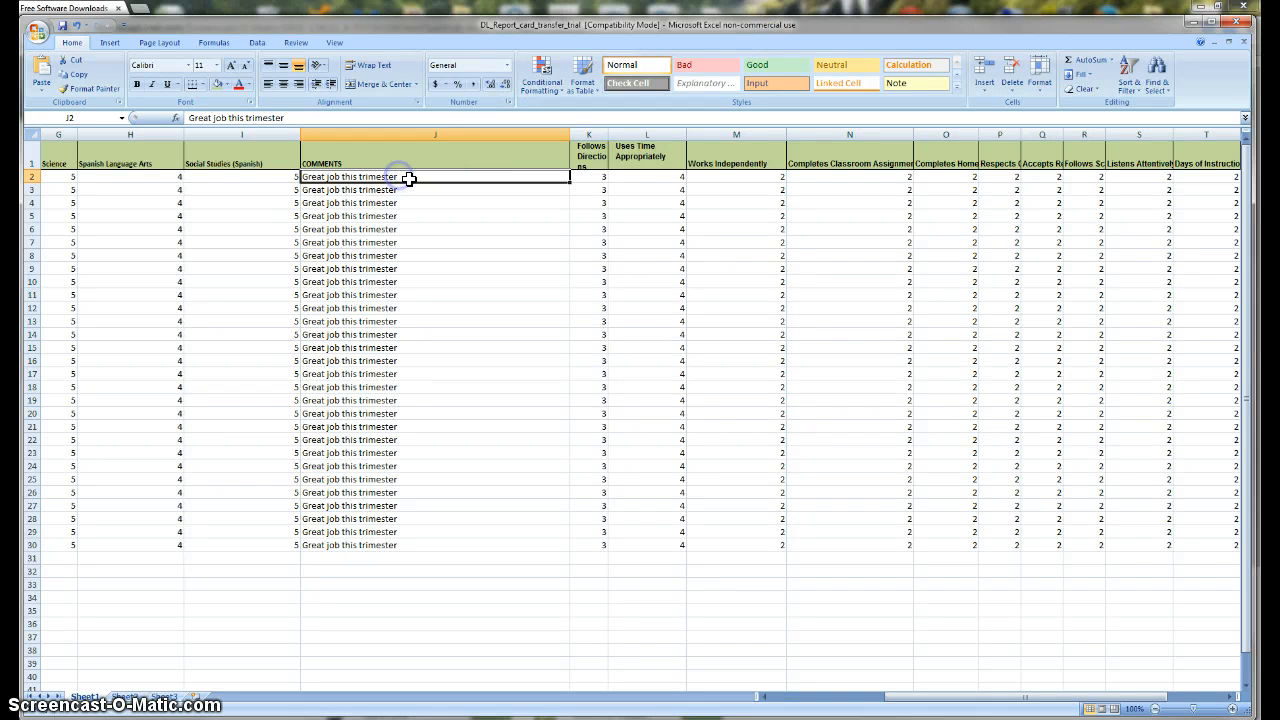
key("BackSpace")
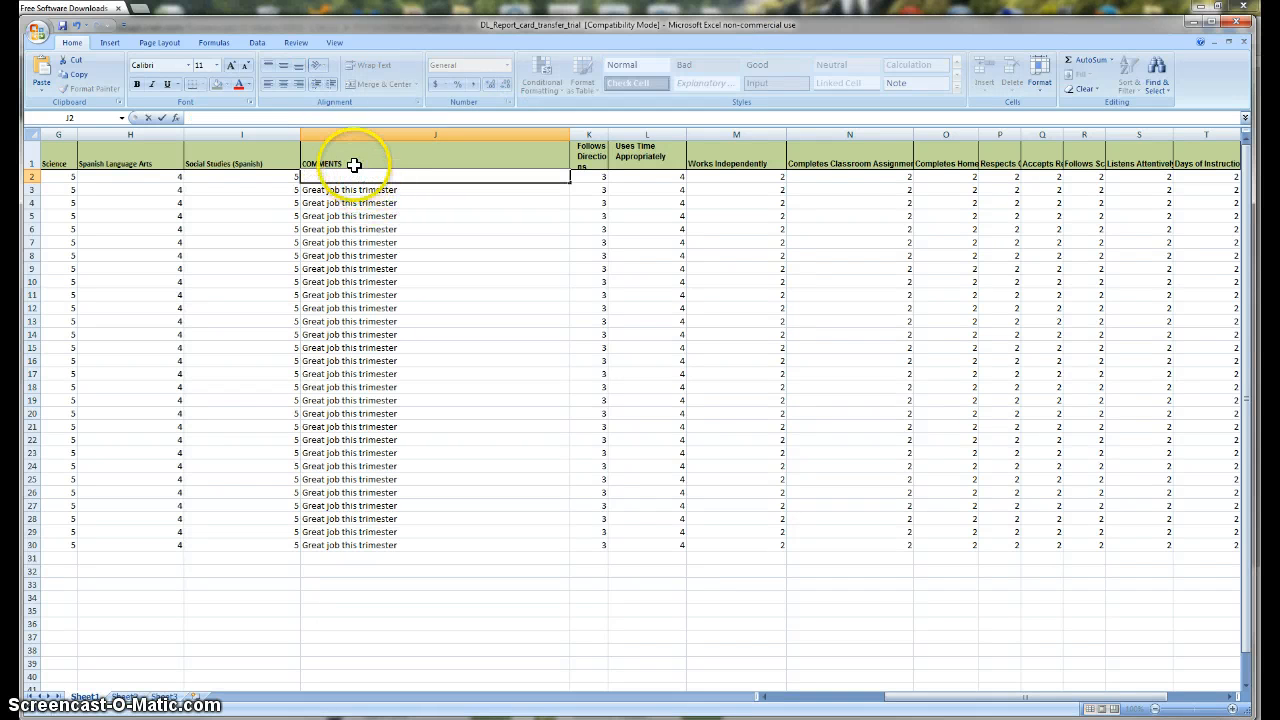
Step: Undo an accidental paste into J3 and reselect J3's 'Great job this trimester' comment
left_click(330, 189)
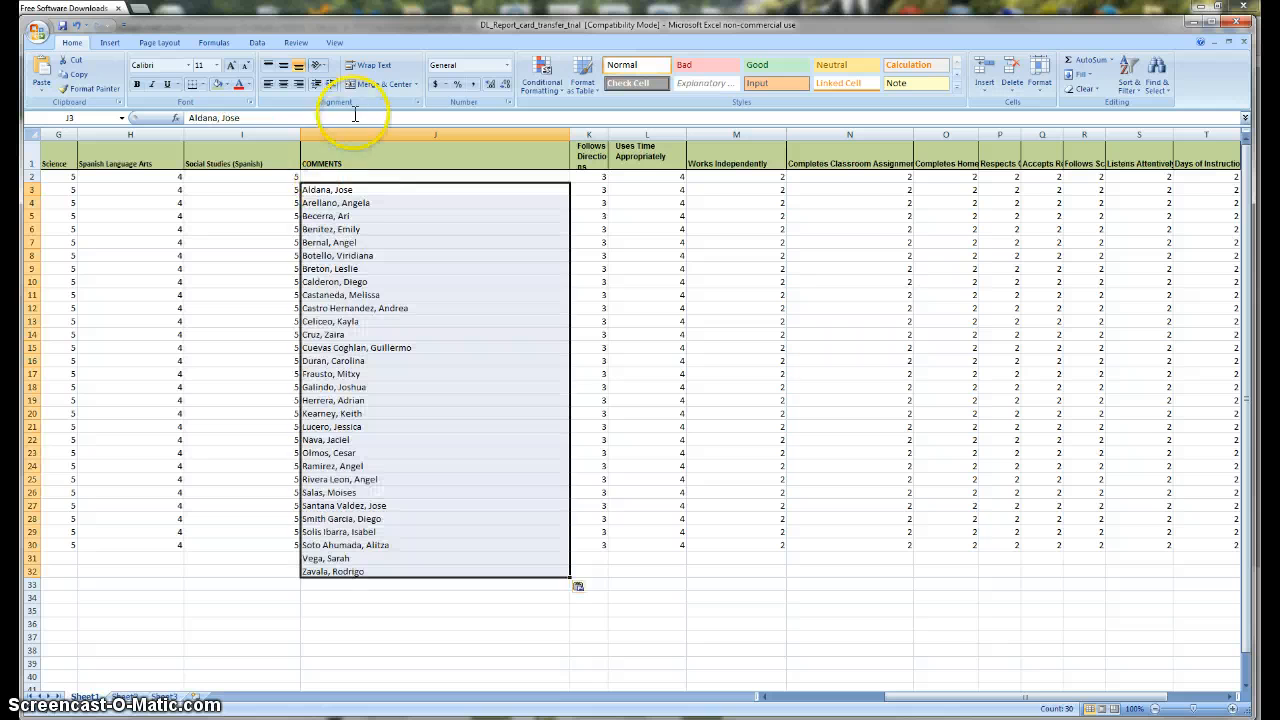
left_click(76, 28)
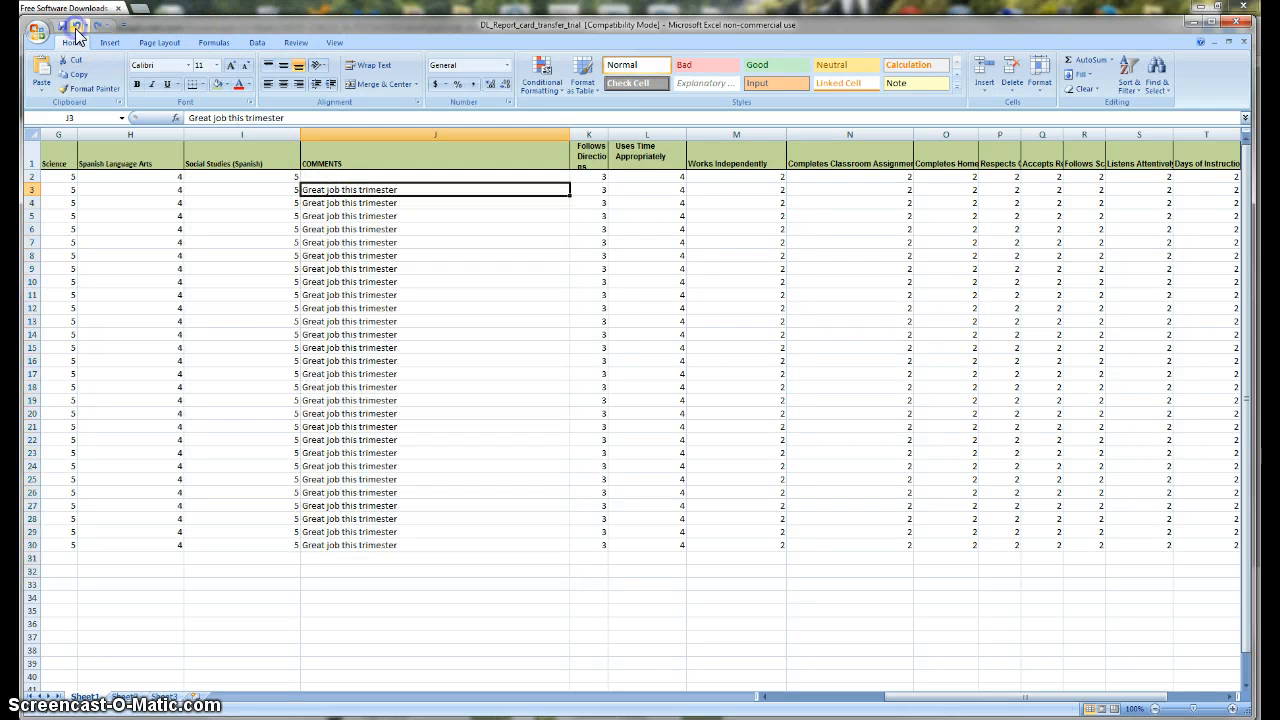
left_click_drag(346, 224, 350, 217)
left_click(363, 195)
Step: Copy J3's 'Great job this trimester' and paste it repeatedly into cell J2's comment
key("ctrl+c")
left_click(327, 176)
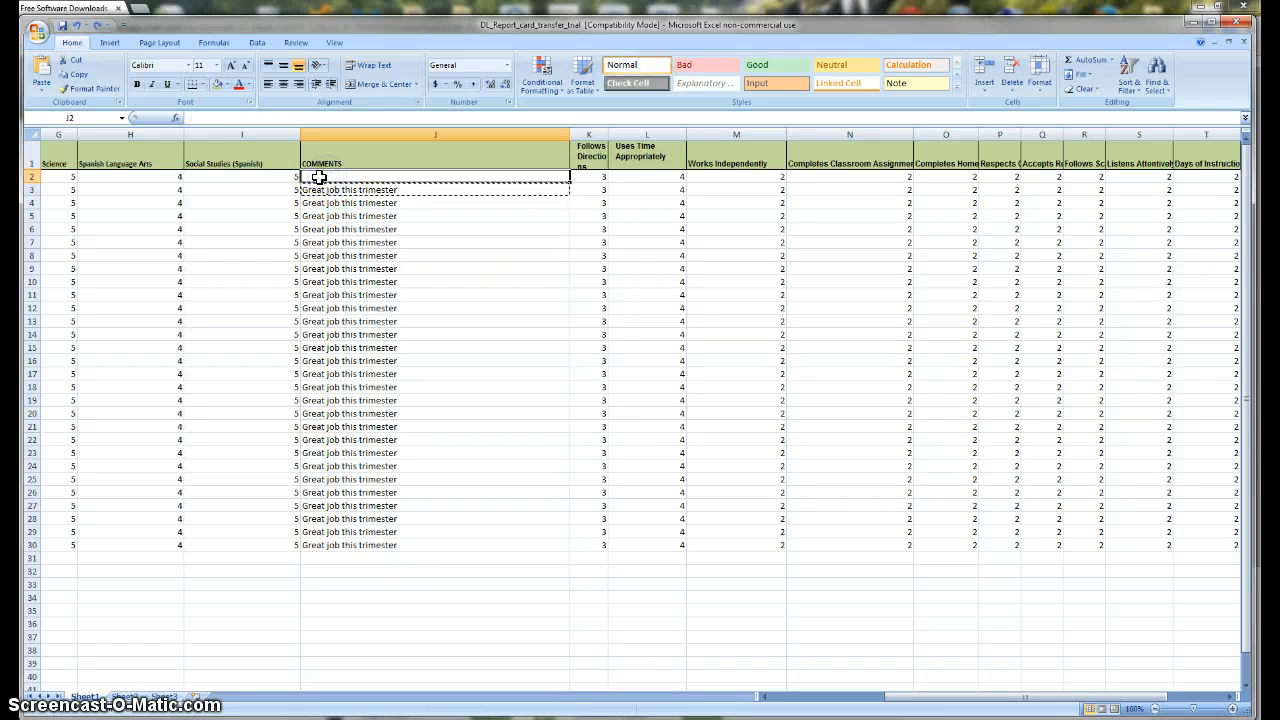
double_click(382, 176)
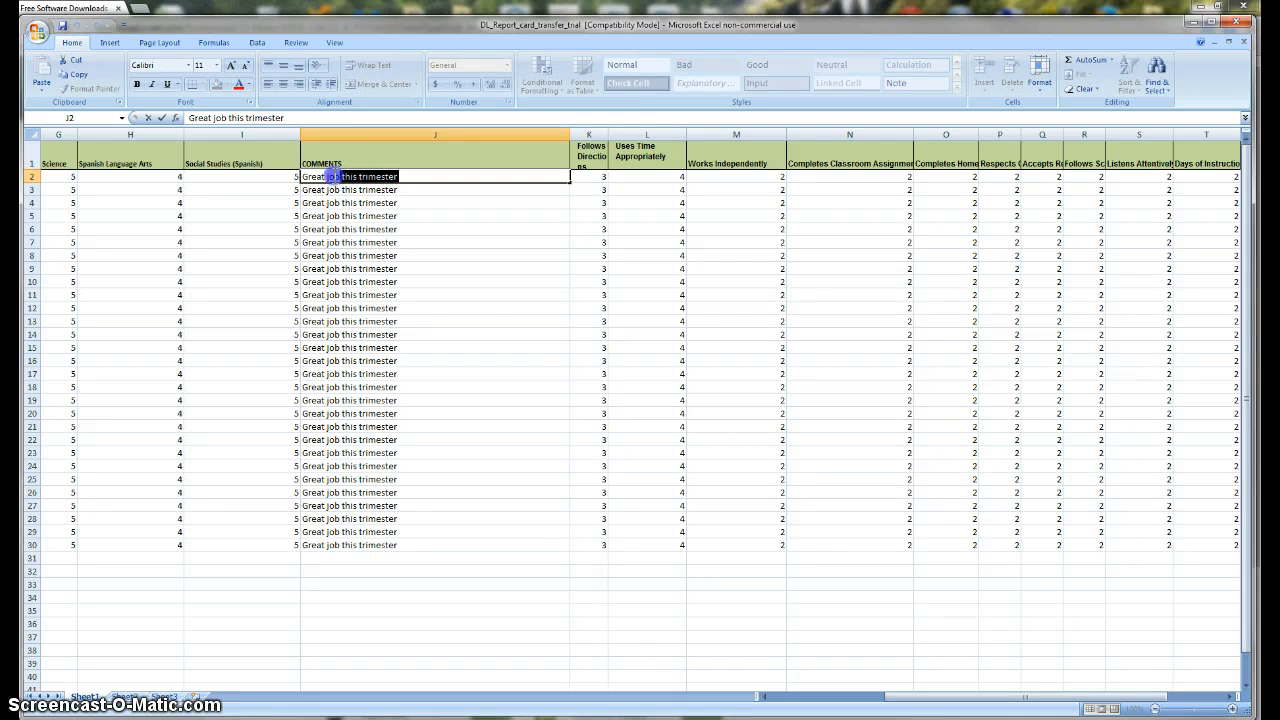
left_click(402, 176)
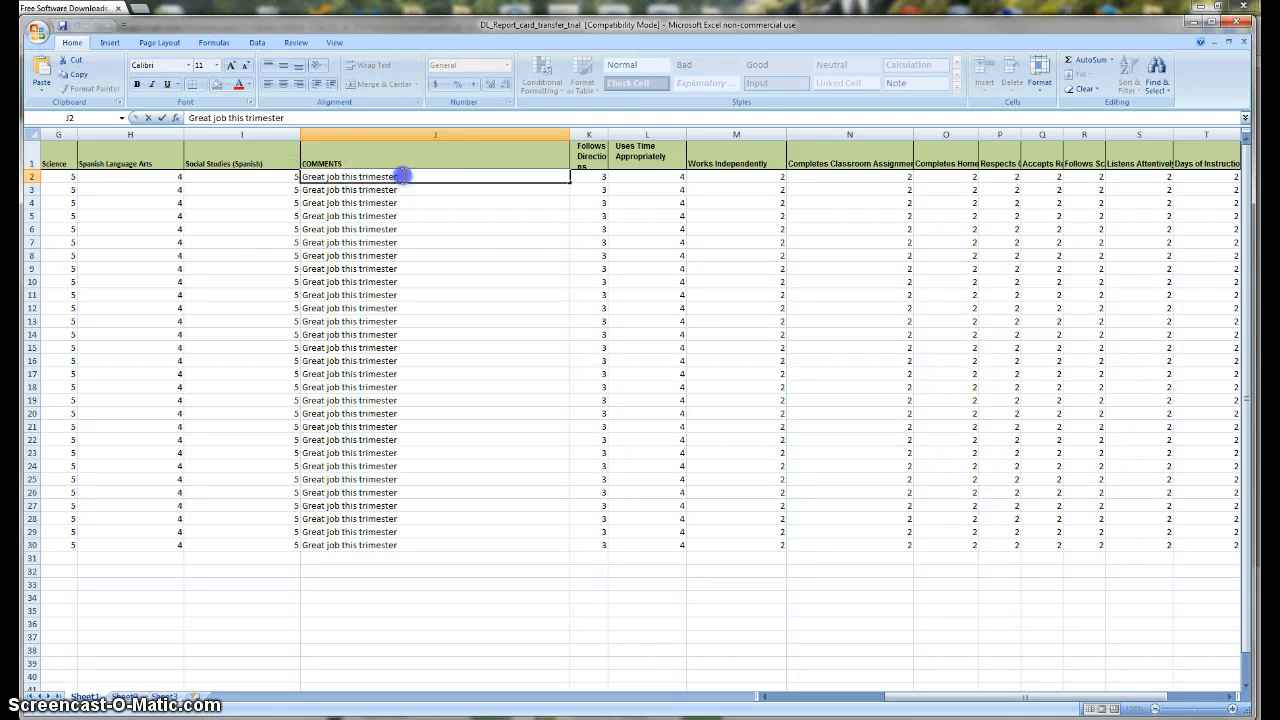
key("ctrl+v")
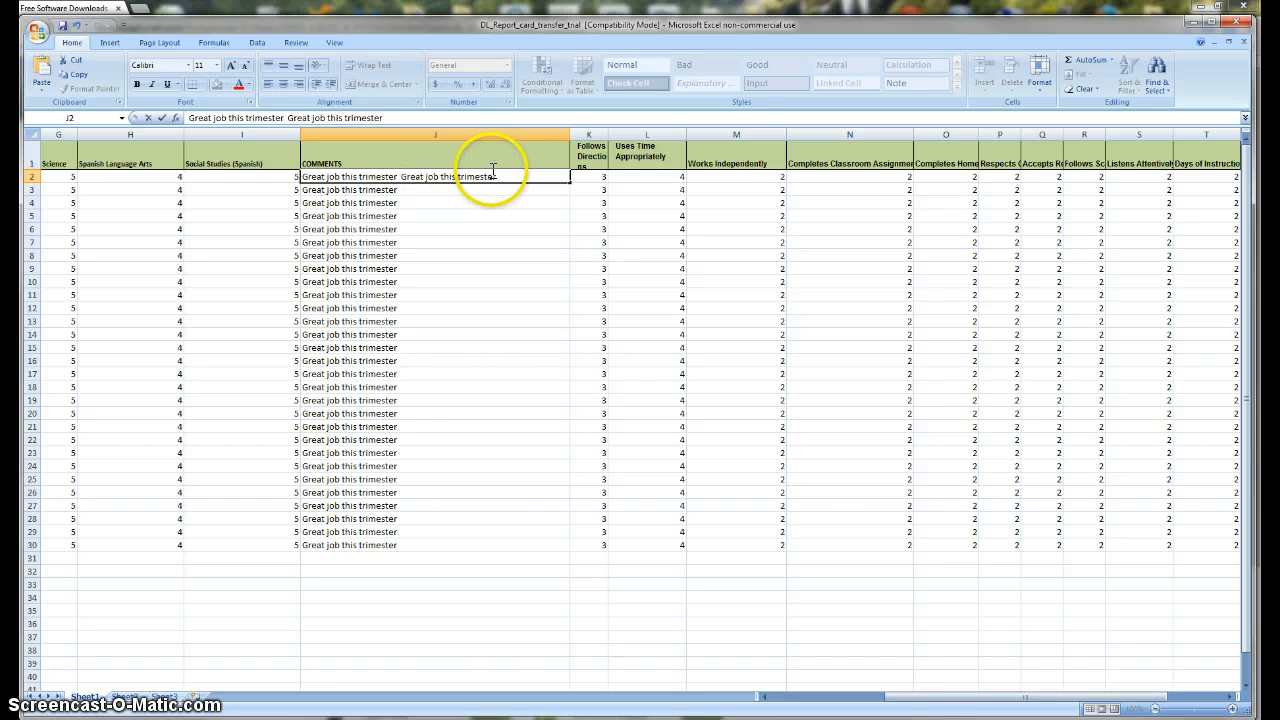
key("ctrl+v")
key("ctrl+v")
key("ctrl+v")
key("ctrl+v")
key("ctrl+v")
key("ctrl+v")
key("ctrl+v")
key("ctrl+v")
key("ctrl+v")
key("ctrl+v")
key("ctrl+v")
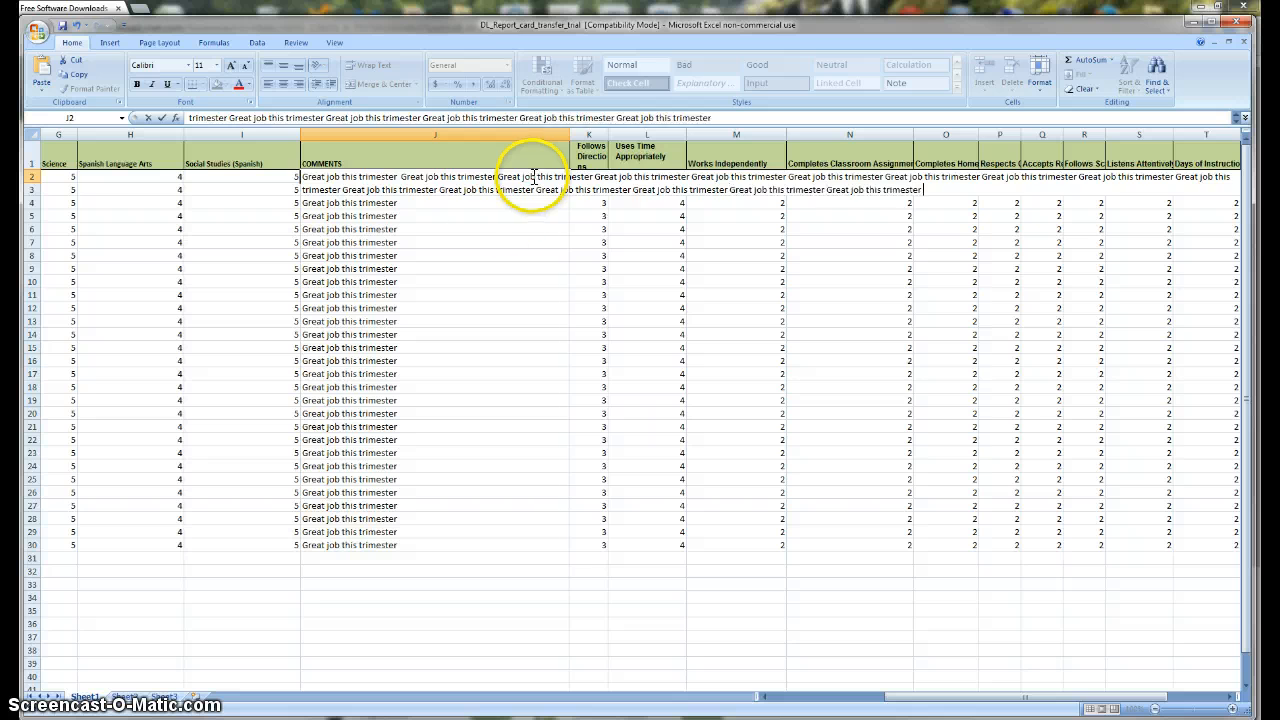
left_click(491, 218)
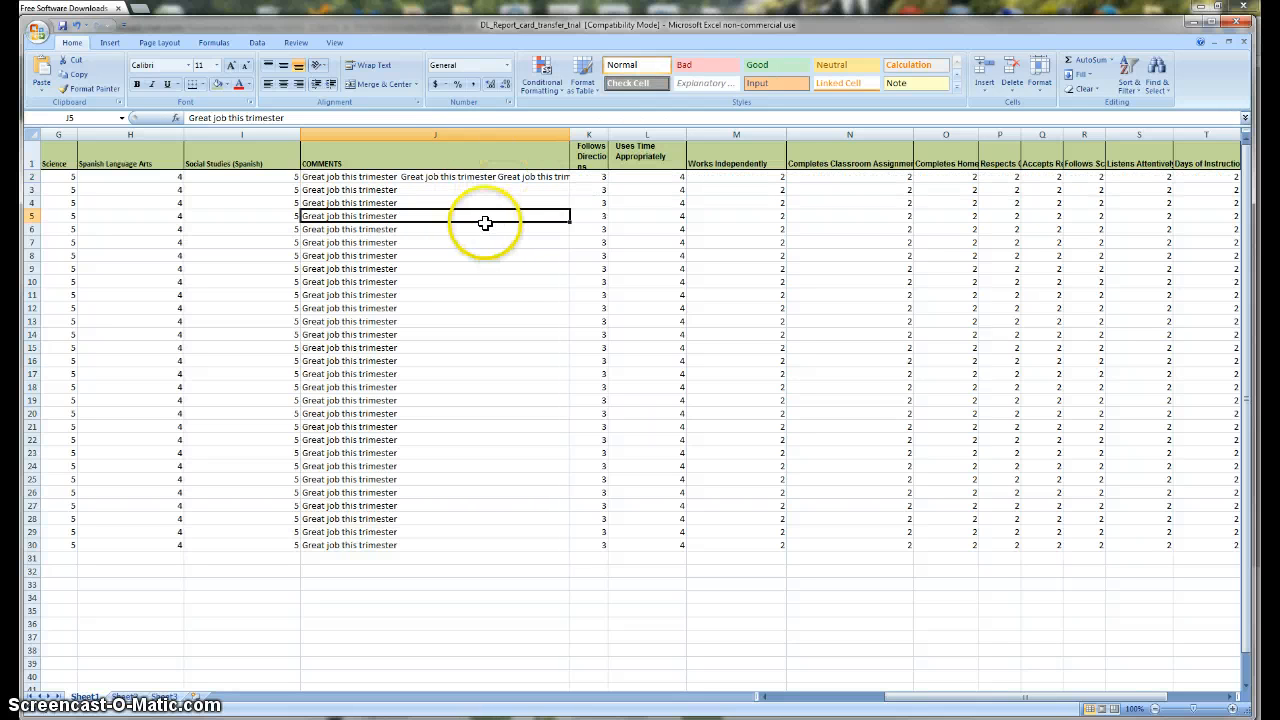
left_click(469, 176)
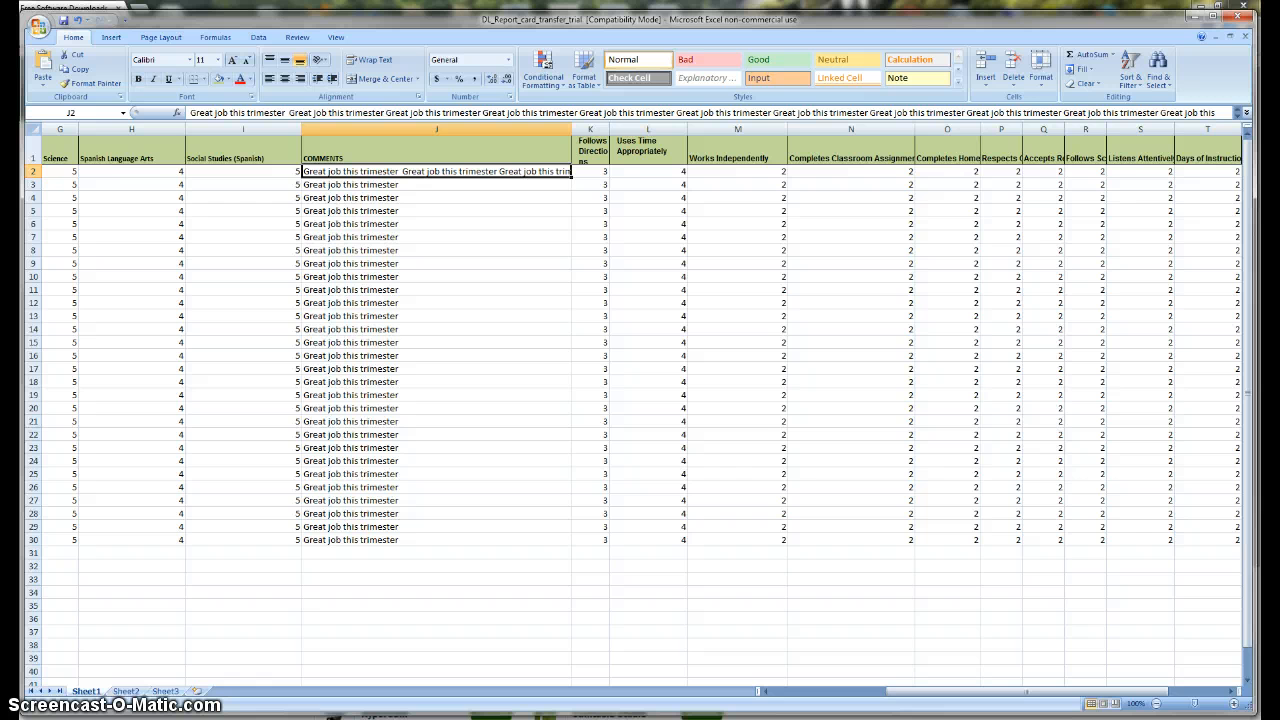
Step: Back in the Word report card, launch the Step by Step Mail Merge Wizard with Letters chosen
left_click(600, 718)
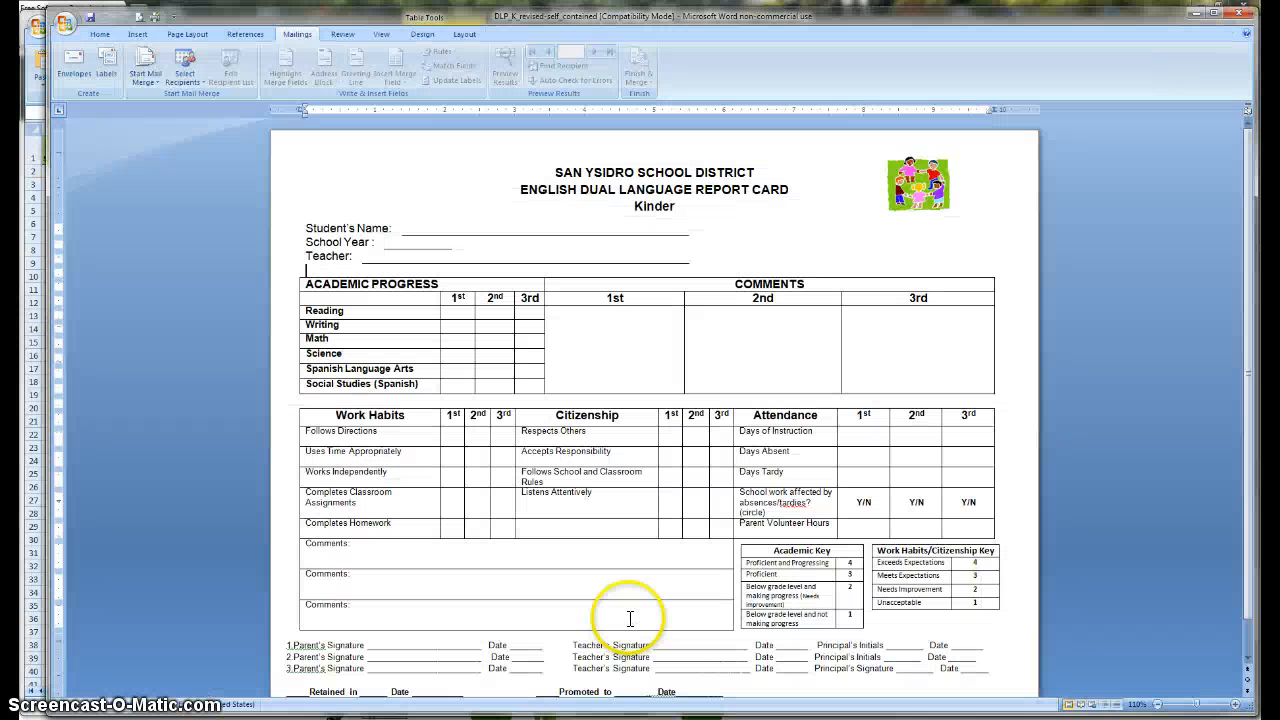
scroll(1084, 355, "down", 1)
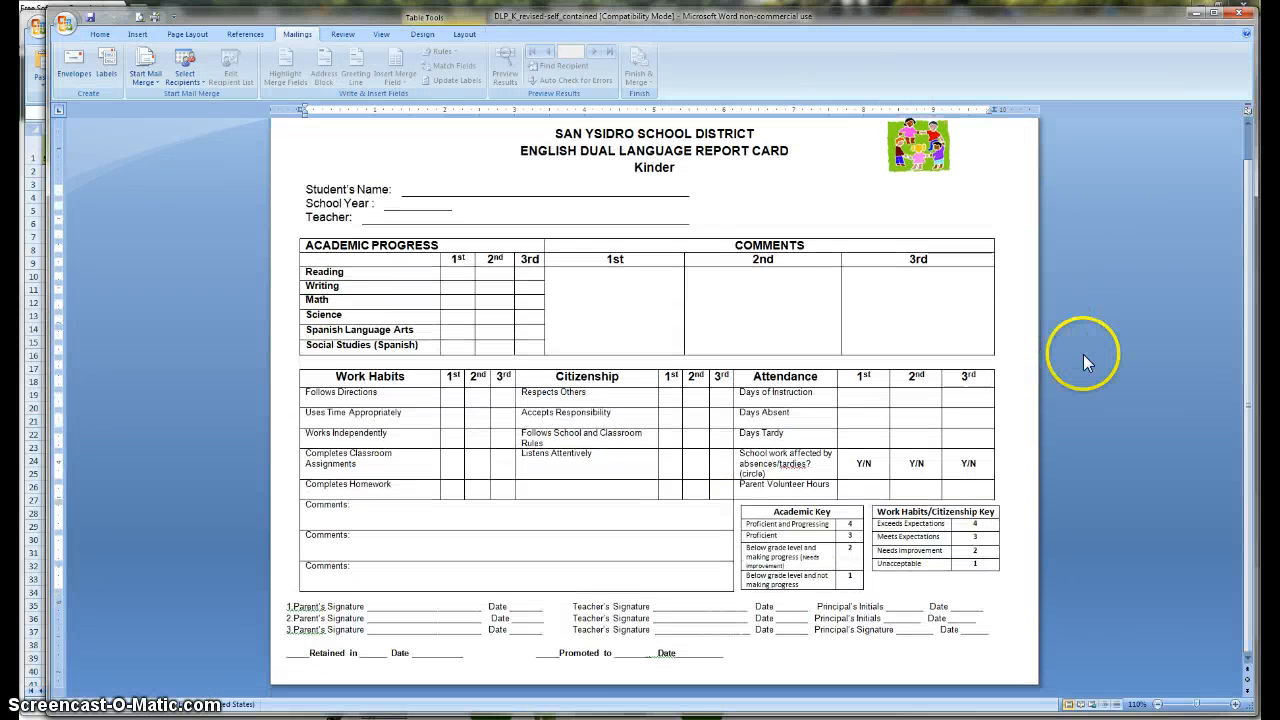
scroll(1092, 363, "up", 1)
scroll(1094, 358, "down", 1)
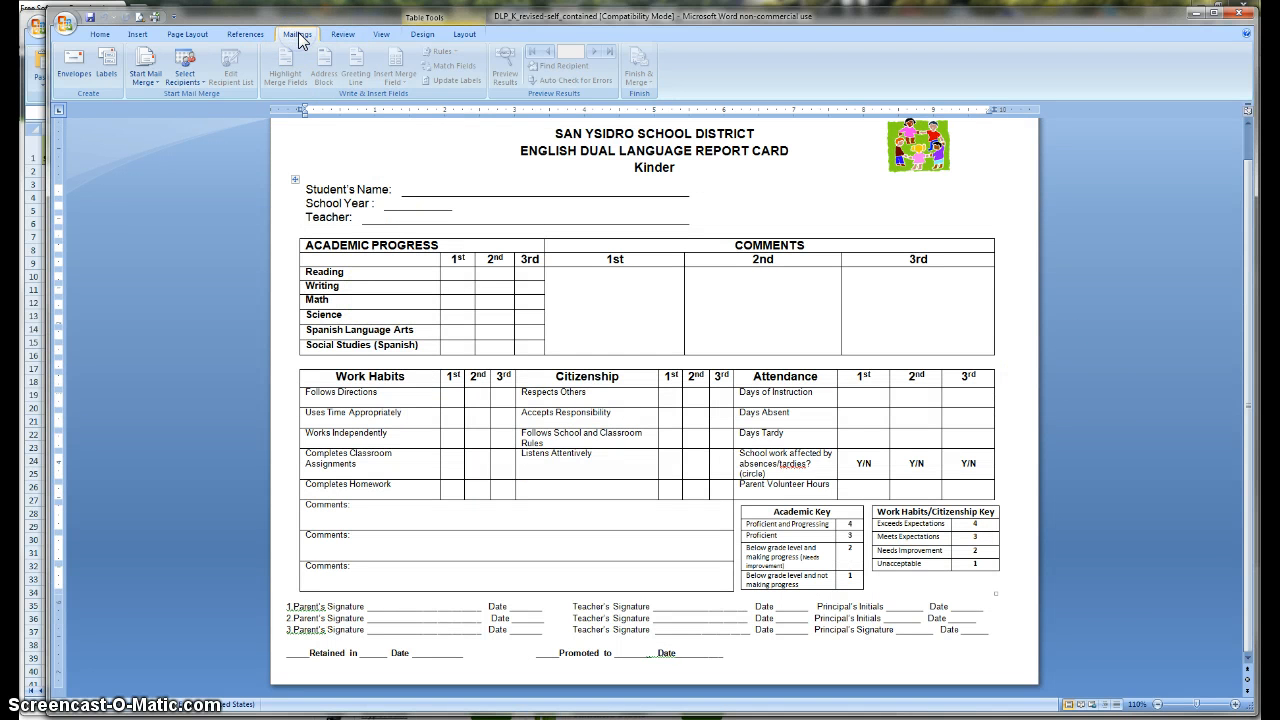
left_click(147, 79)
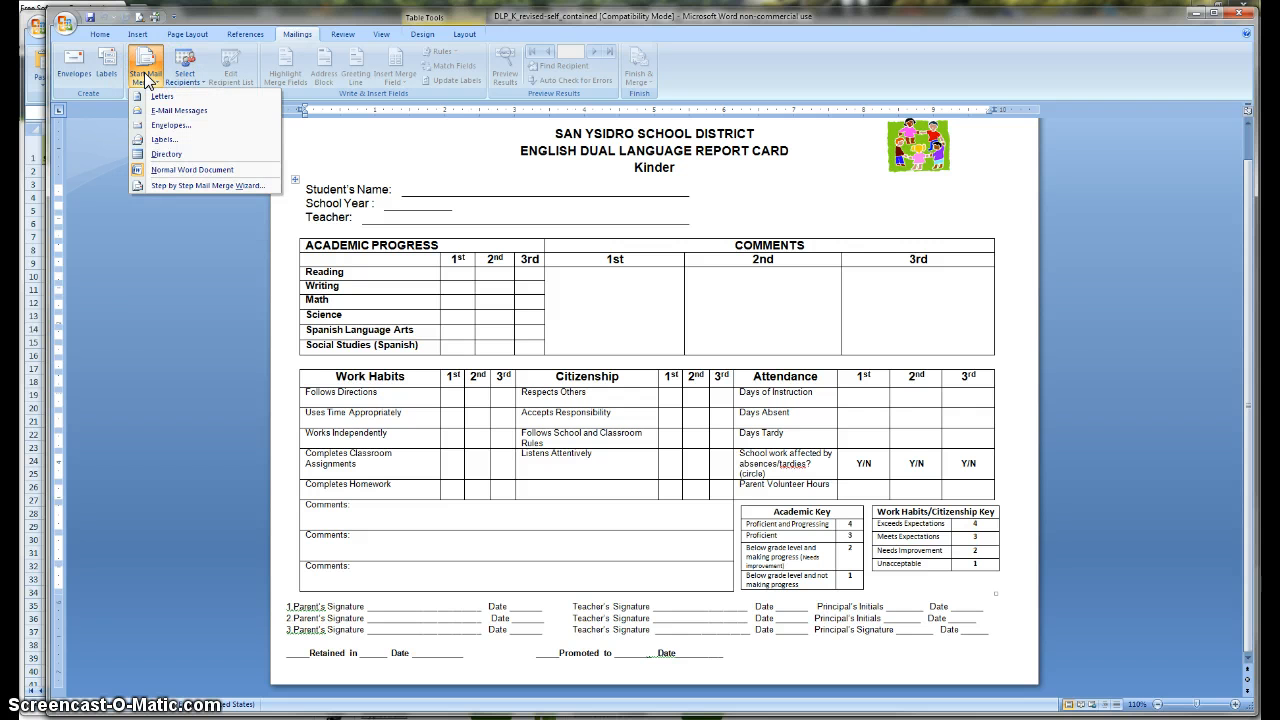
left_click(151, 185)
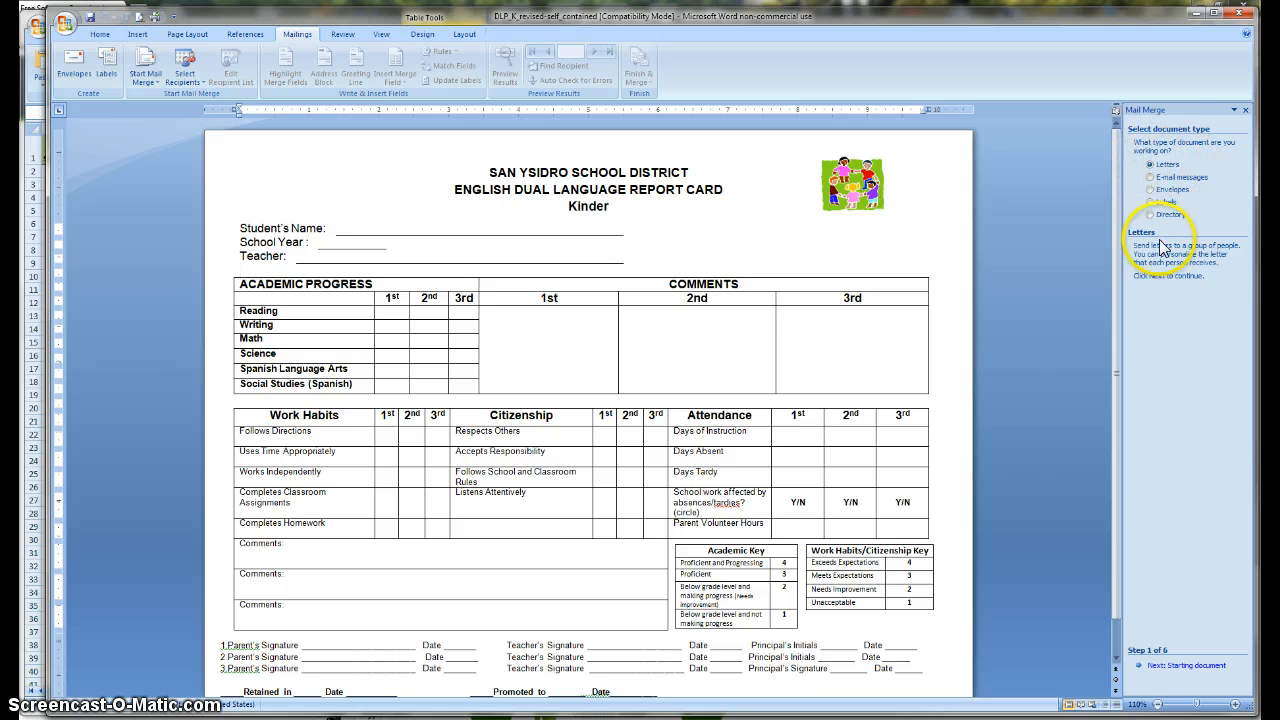
Step: Advance the wizard using the current document to step 3 and browse for an existing recipient list
left_click(1173, 668)
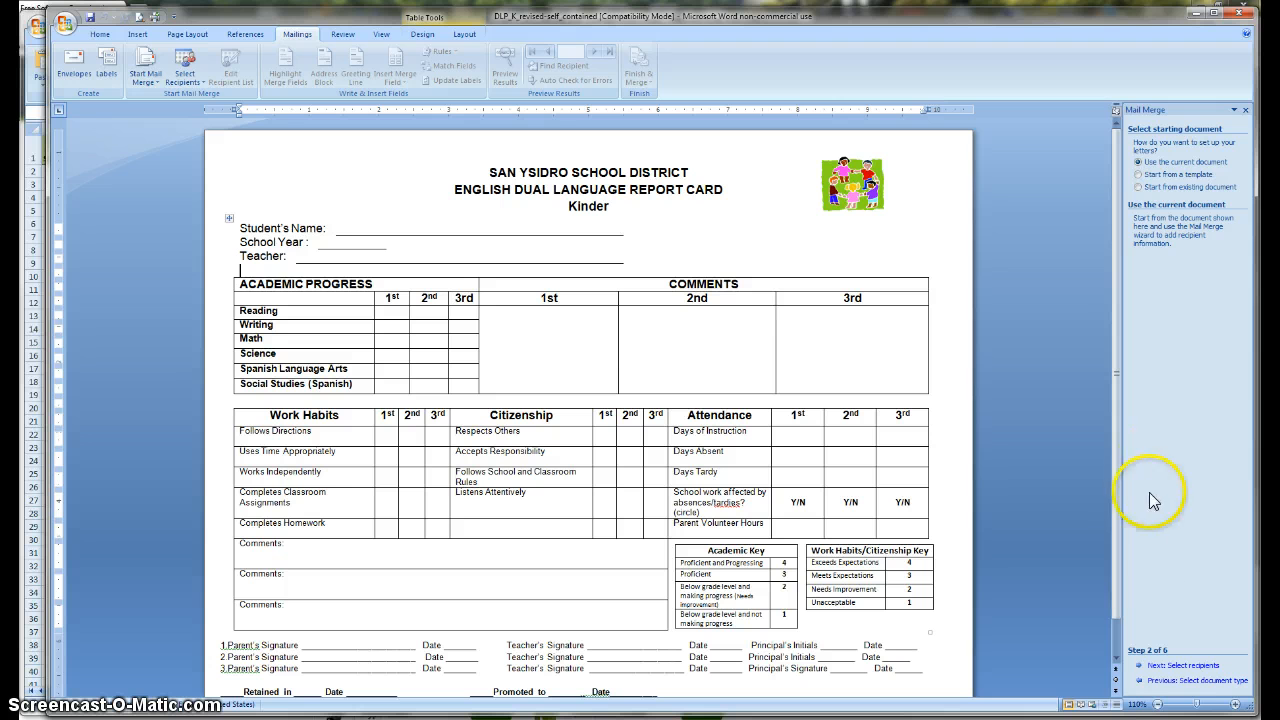
left_click(1156, 667)
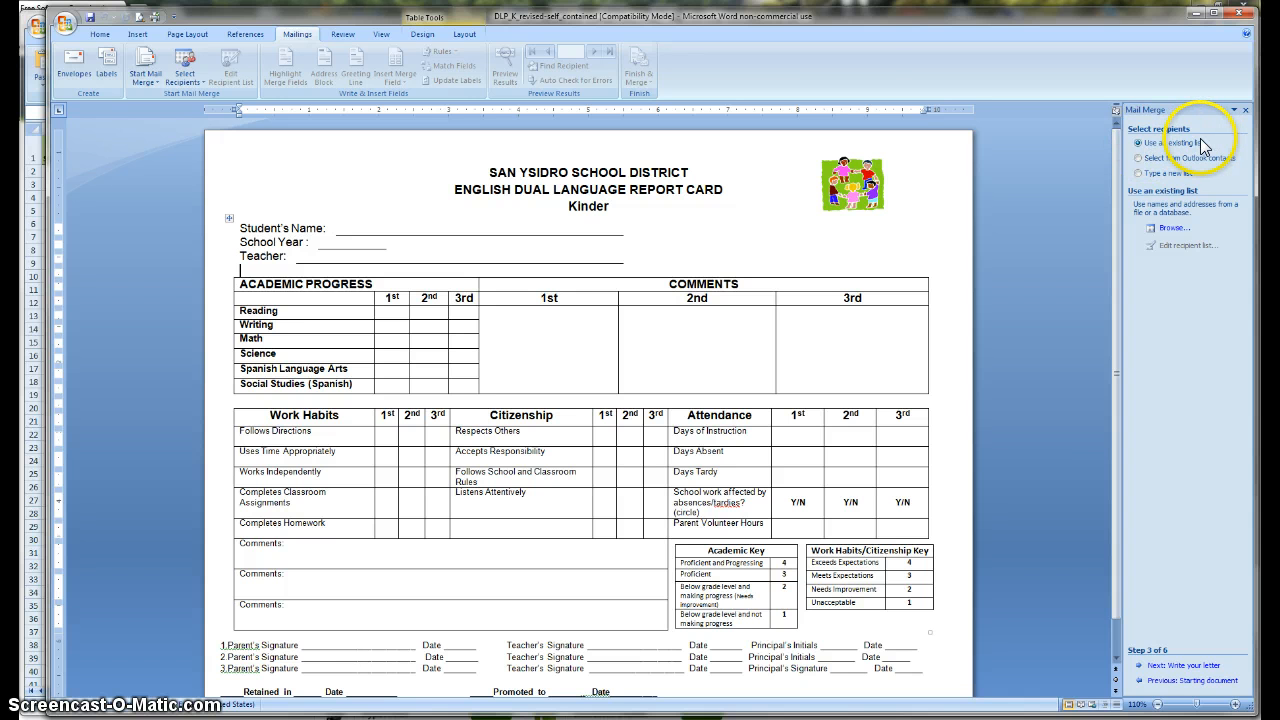
left_click(1170, 232)
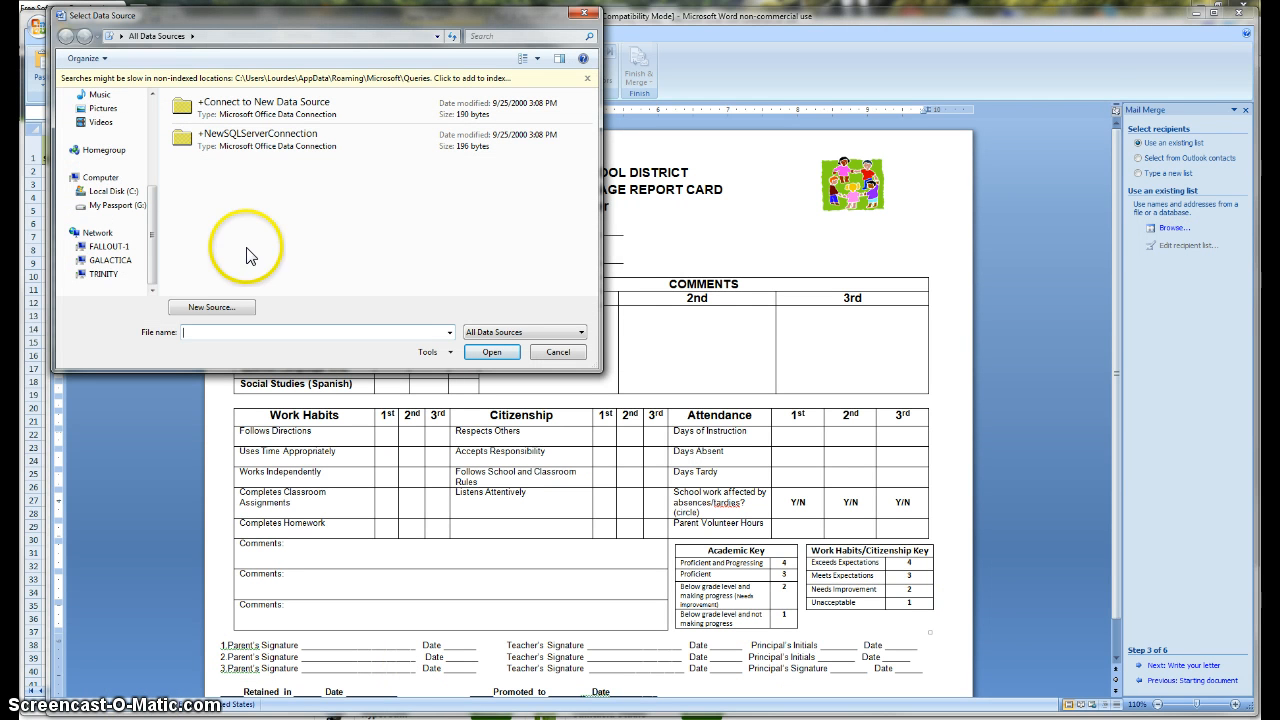
Step: Open DL_Report_card_transfer_trial from My Passport (G:) > CCSS Report Cards > old DLP Report cards 2013-2014
left_click_drag(112, 205, 131, 207)
double_click(111, 208)
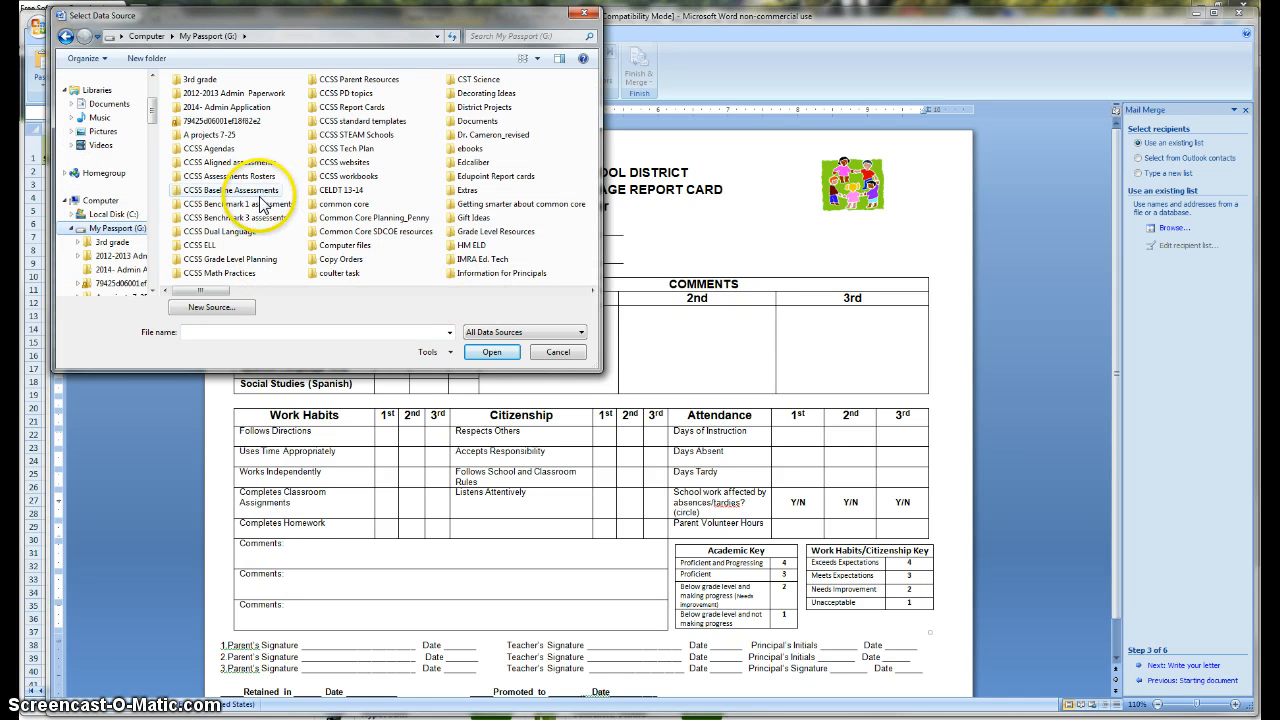
double_click(357, 108)
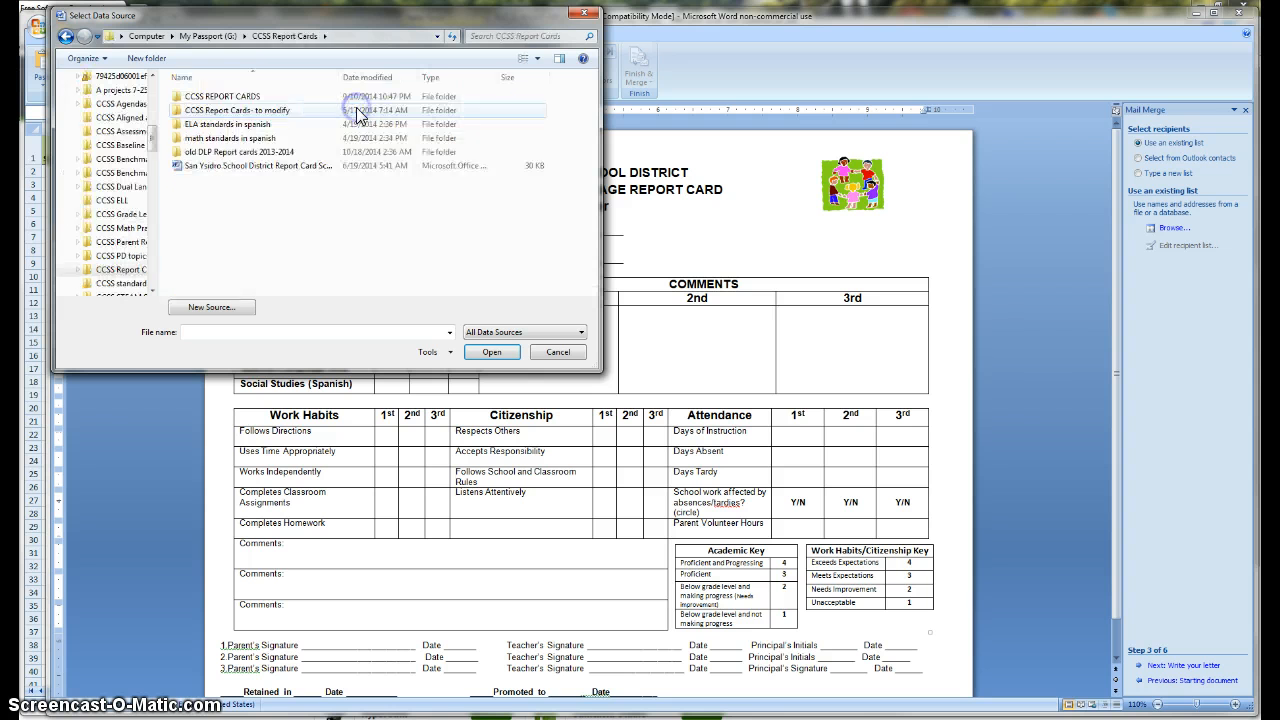
double_click(259, 152)
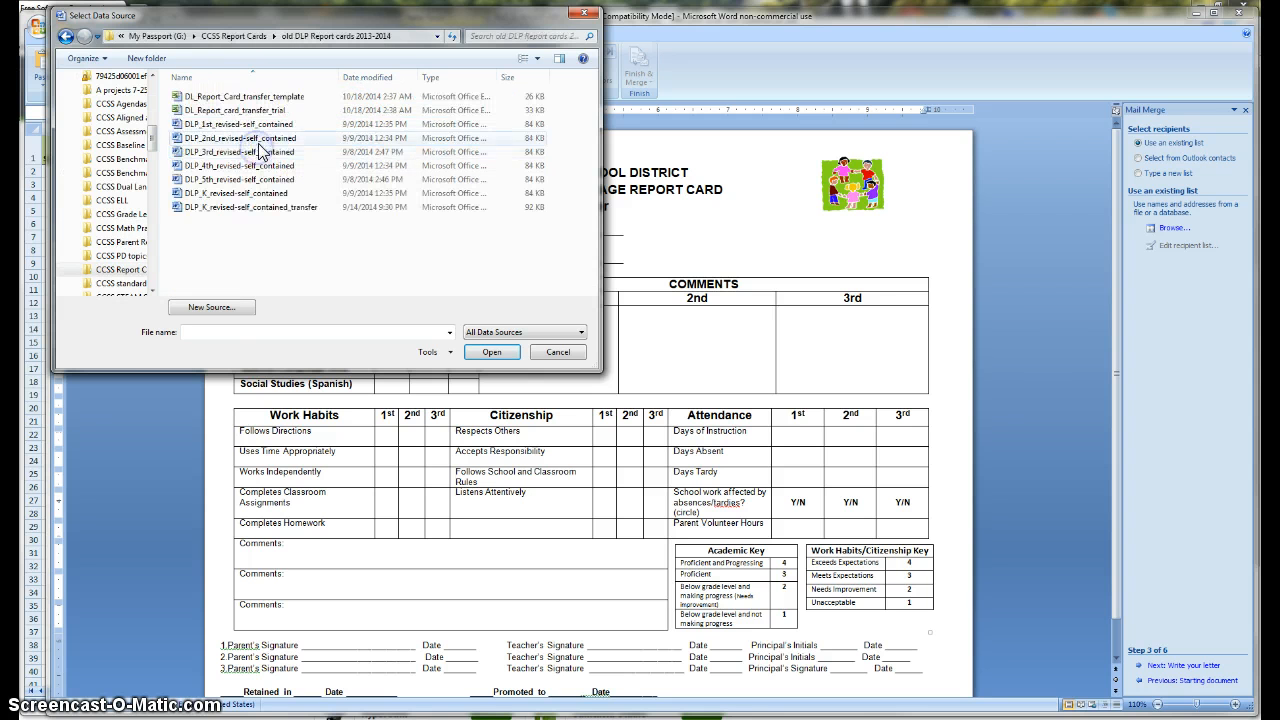
left_click(268, 110)
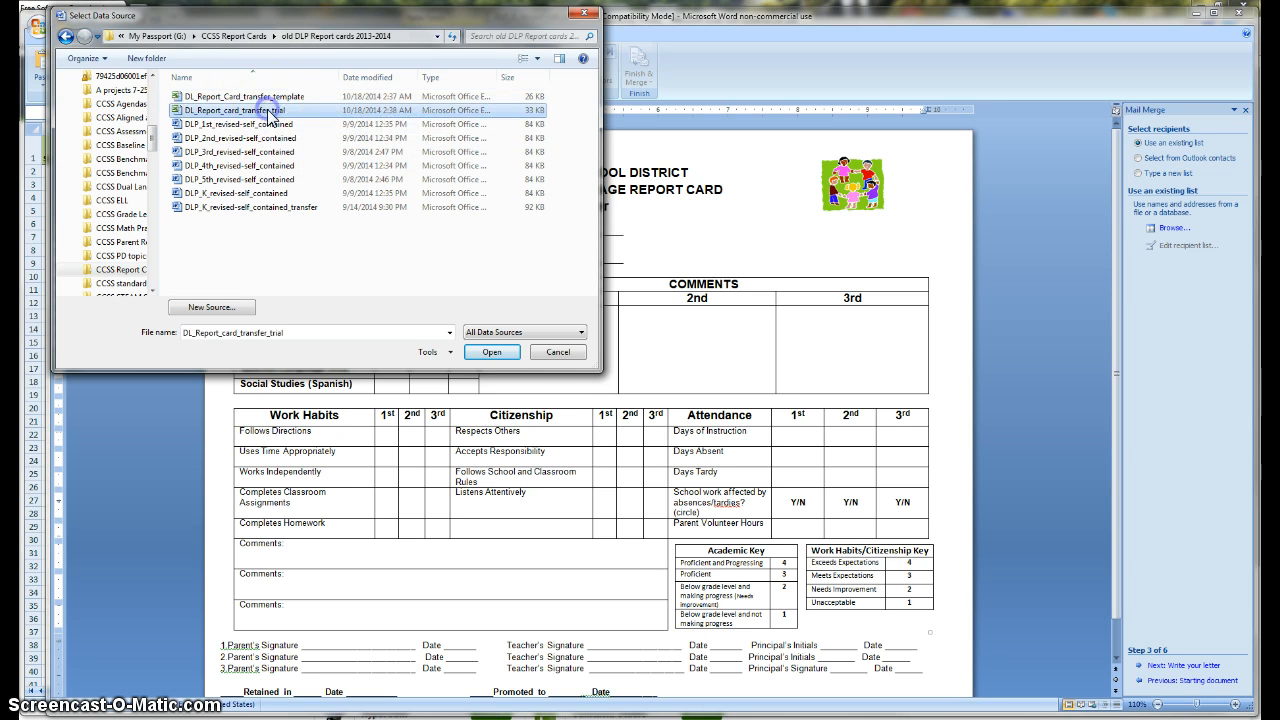
left_click(492, 354)
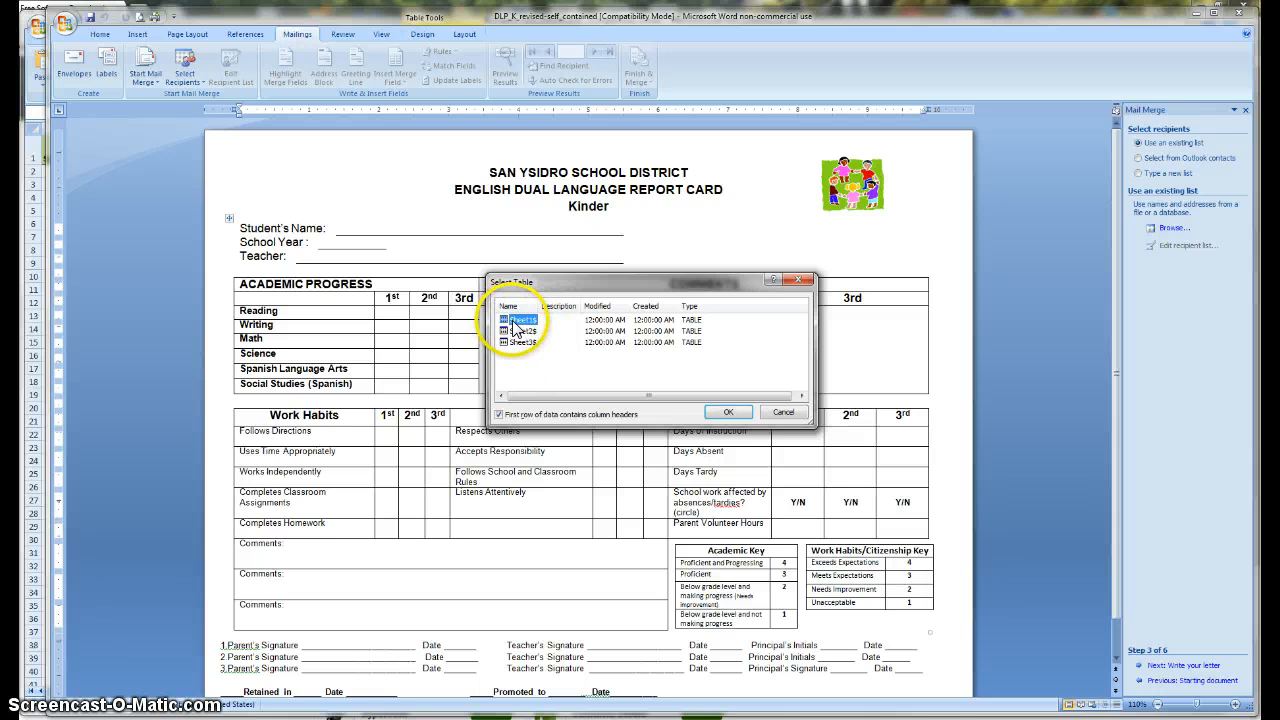
Step: Use Sheet1$ with column headers and accept all student records as merge recipients
left_click(730, 413)
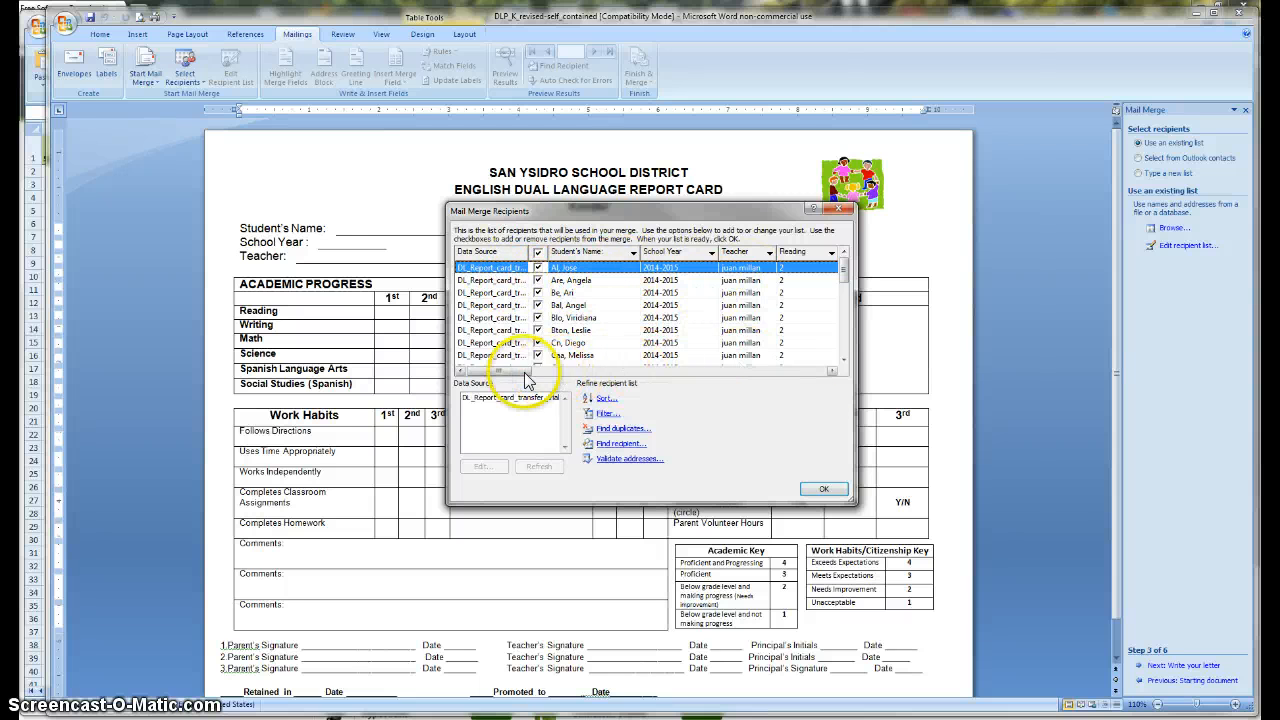
left_click_drag(526, 378, 476, 374)
left_click(621, 360)
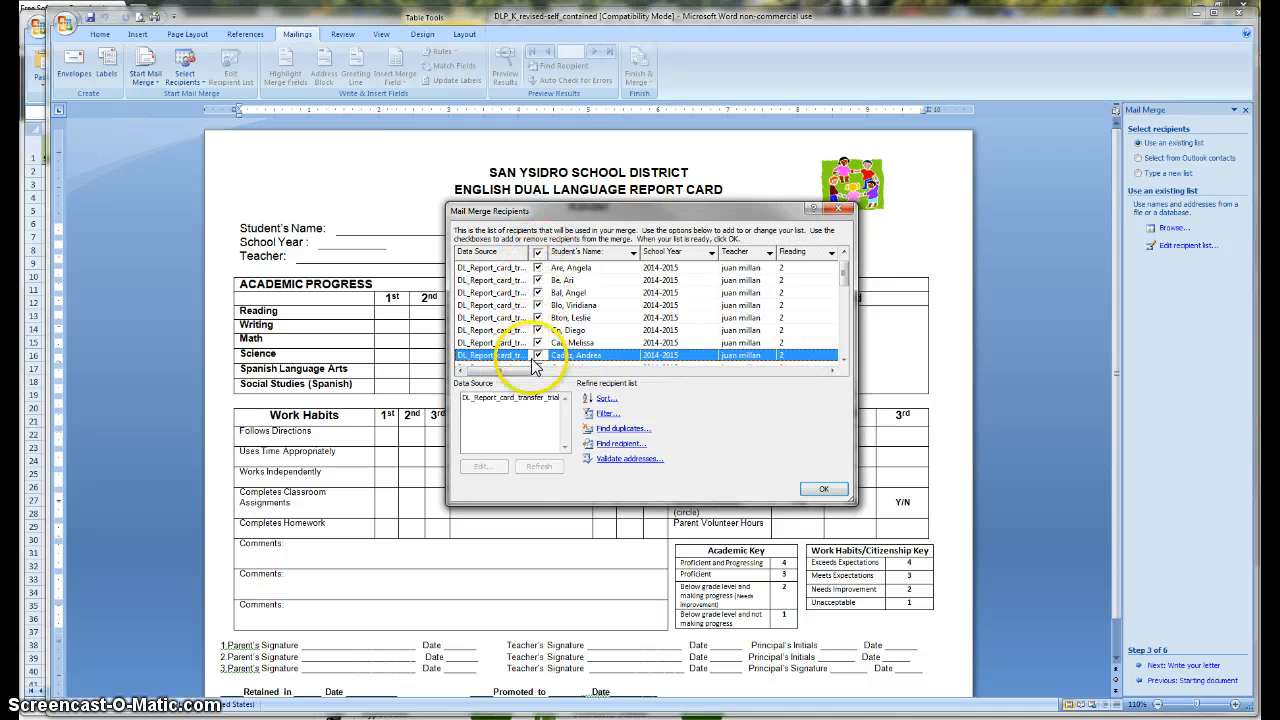
left_click_drag(842, 276, 846, 358)
left_click(824, 489)
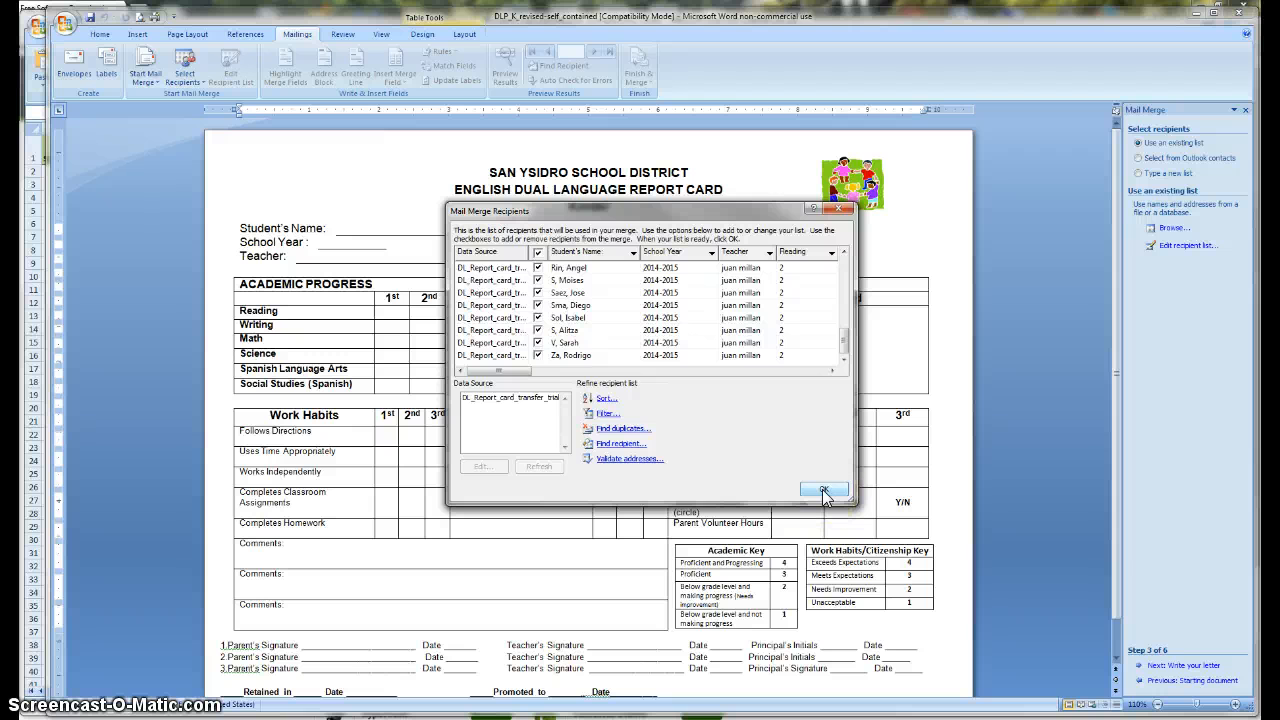
left_click(823, 490)
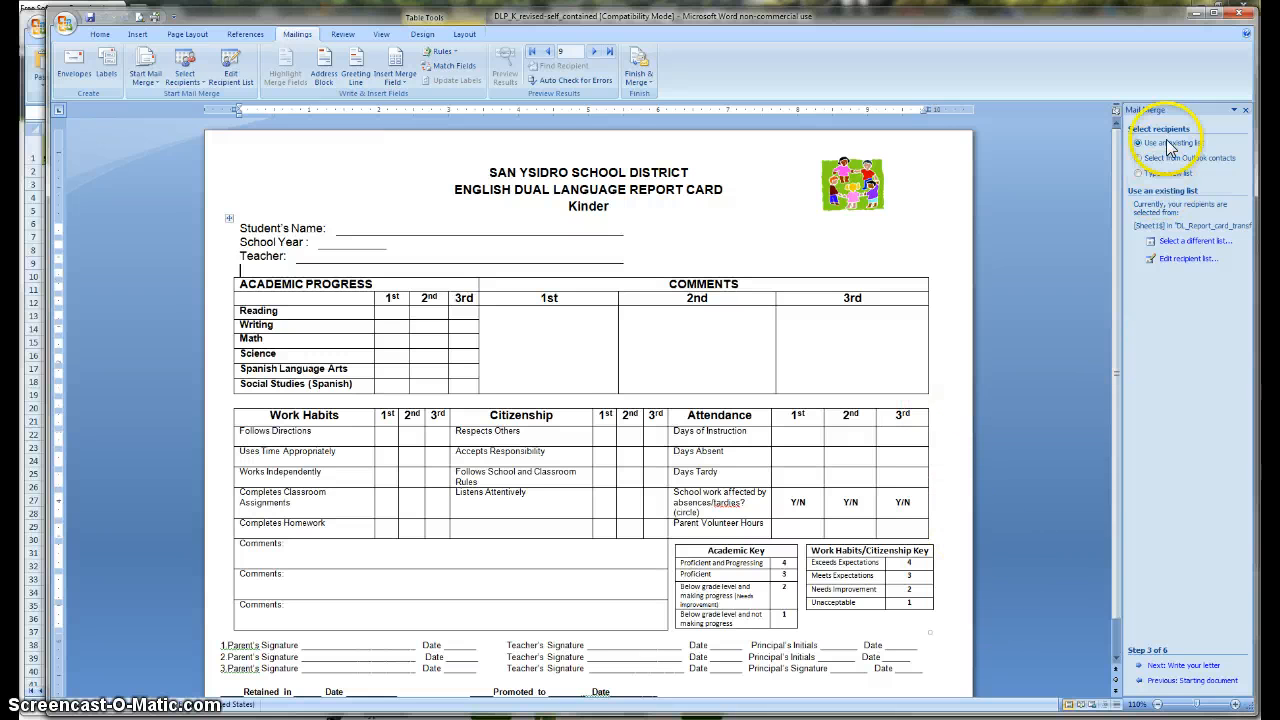
Step: Advance the mail merge wizard to step 4, Write your letter
left_click(1186, 666)
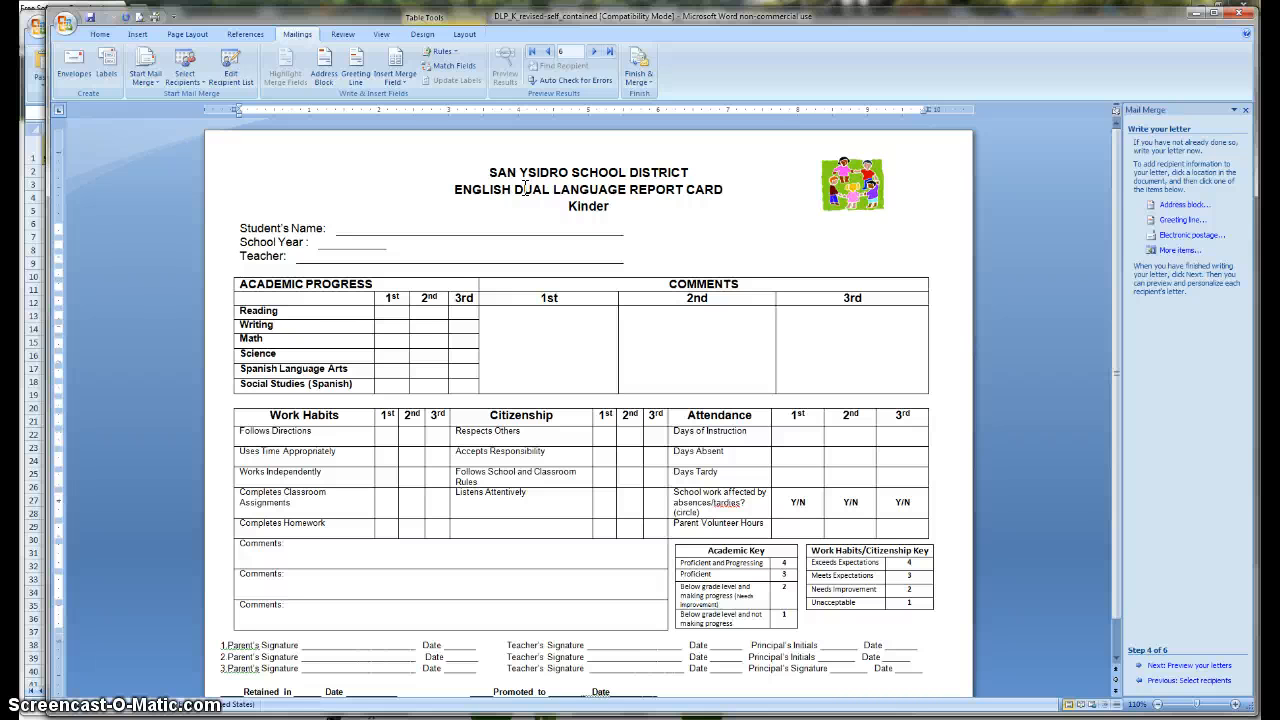
Step: Insert the Students_Name merge field right after 'Student's Name:' on the report card
left_click(405, 84)
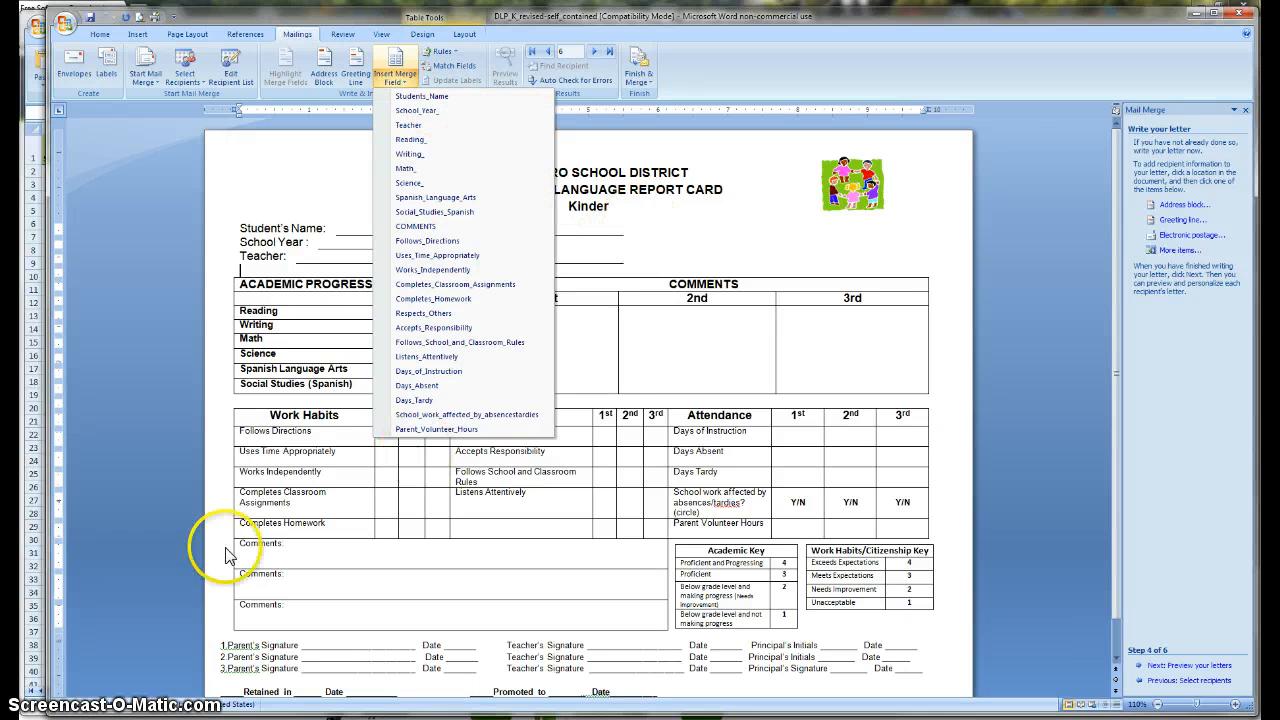
left_click(341, 228)
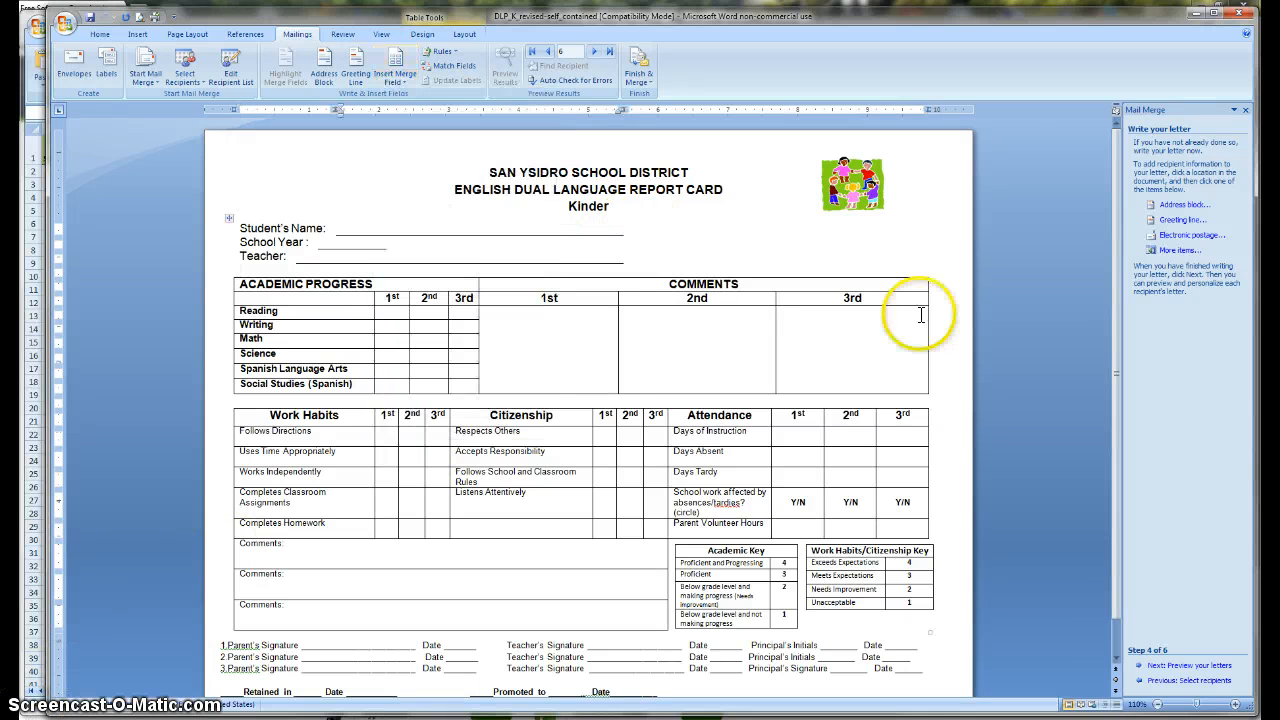
left_click(400, 78)
left_click(421, 97)
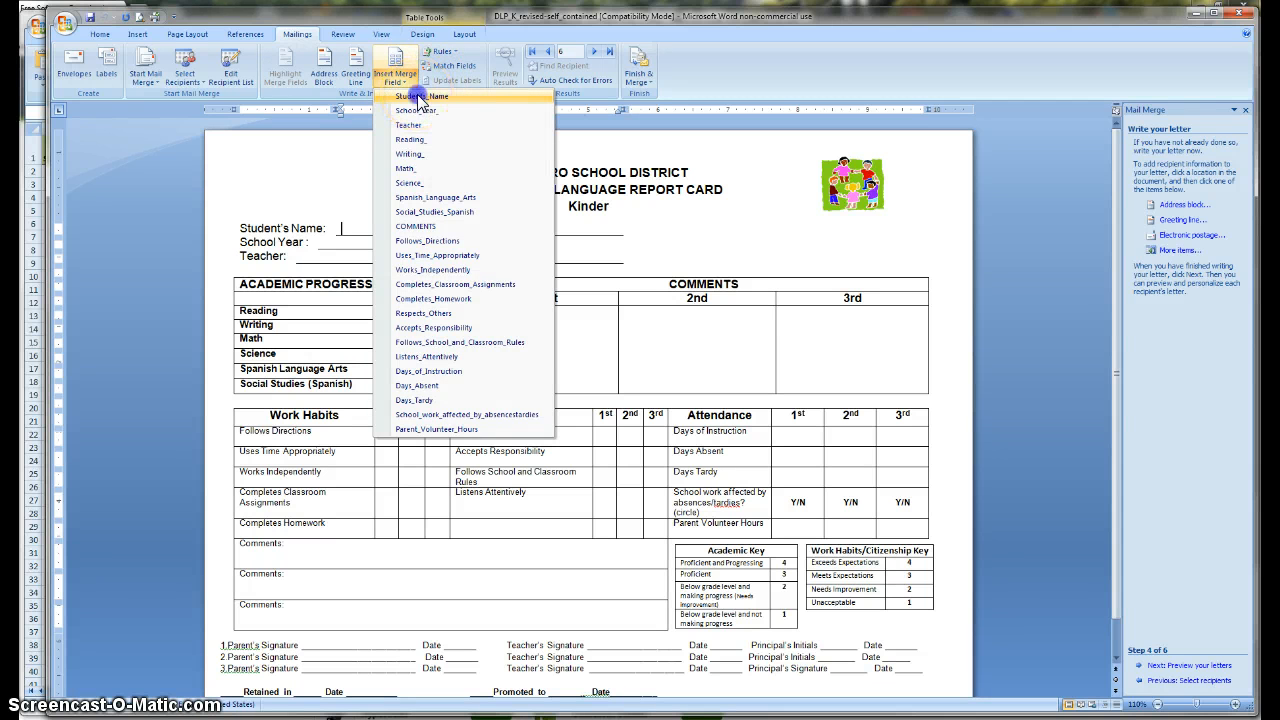
left_click(418, 97)
left_click(343, 224)
left_click(432, 229)
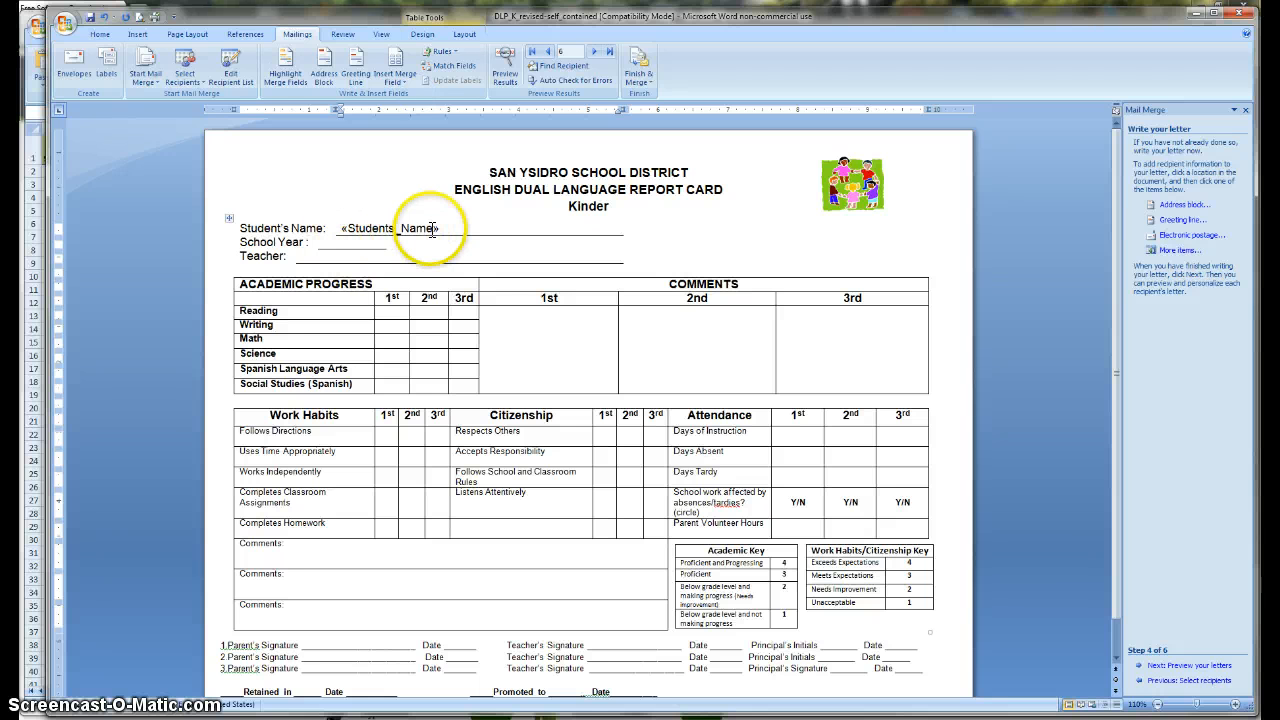
left_click(442, 229)
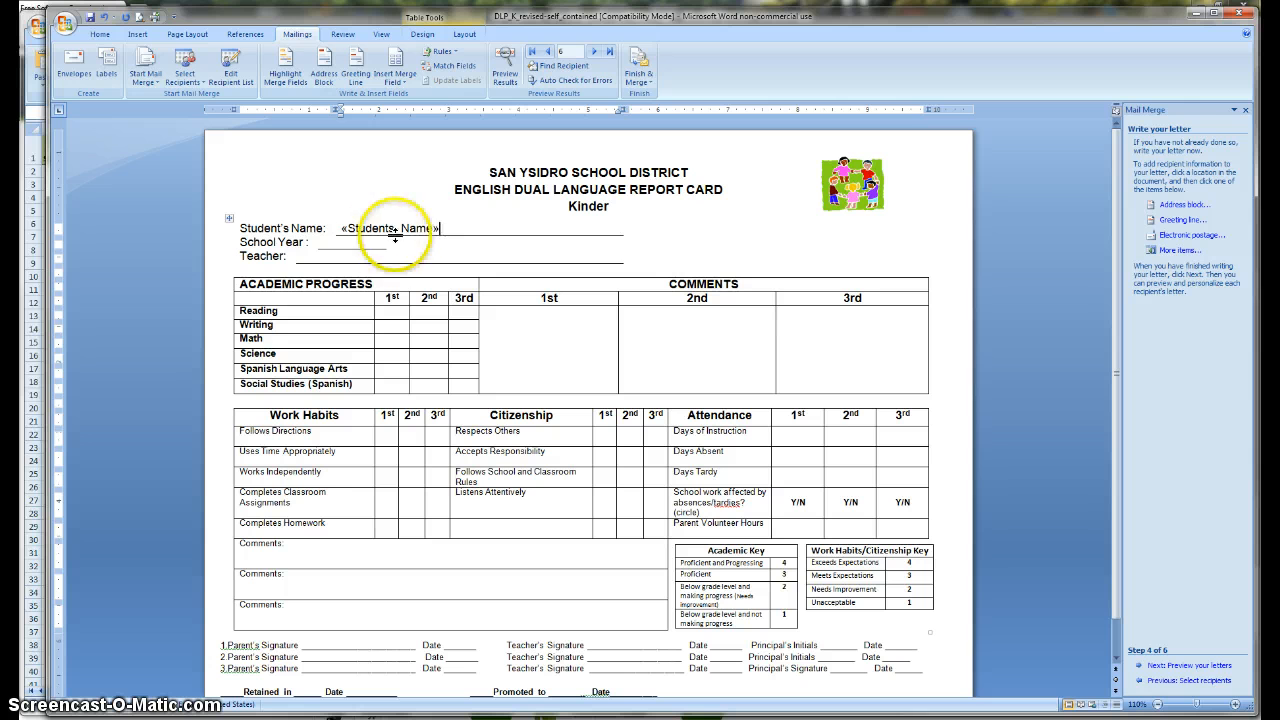
left_click(343, 229)
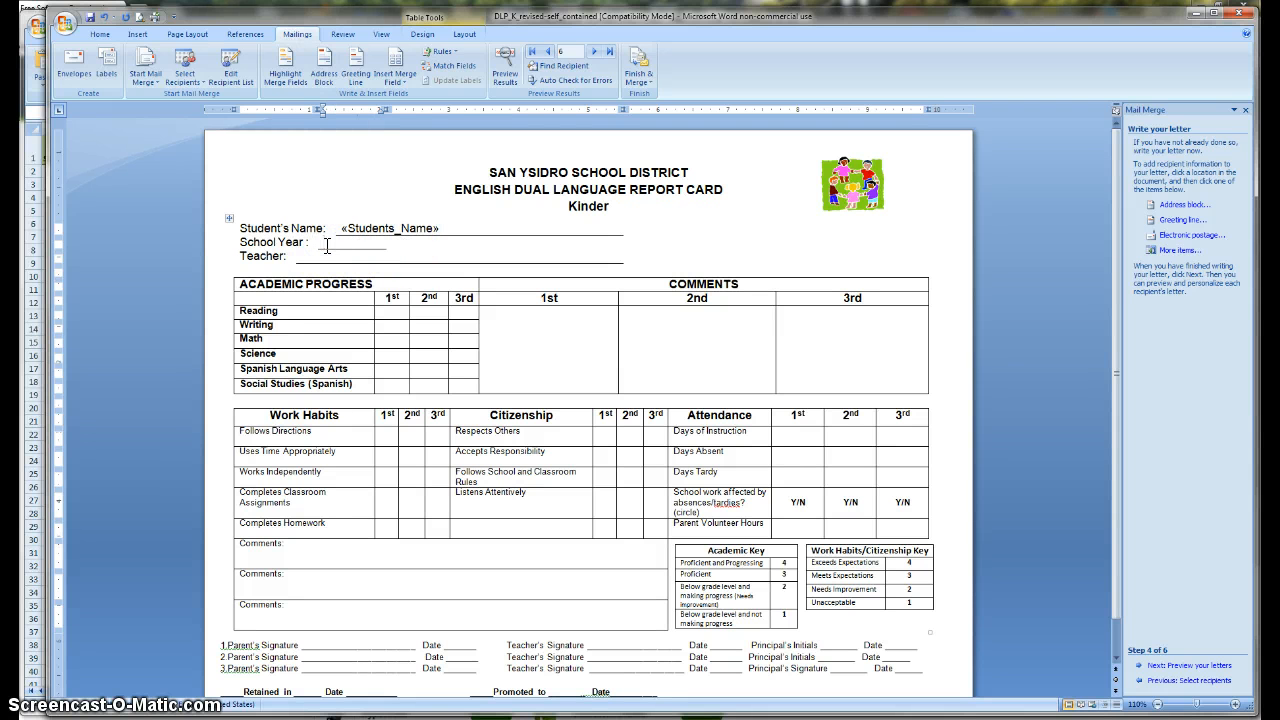
Step: Insert the «School_Year_» and «Teacher» merge fields after the School Year and Teacher labels
left_click(402, 84)
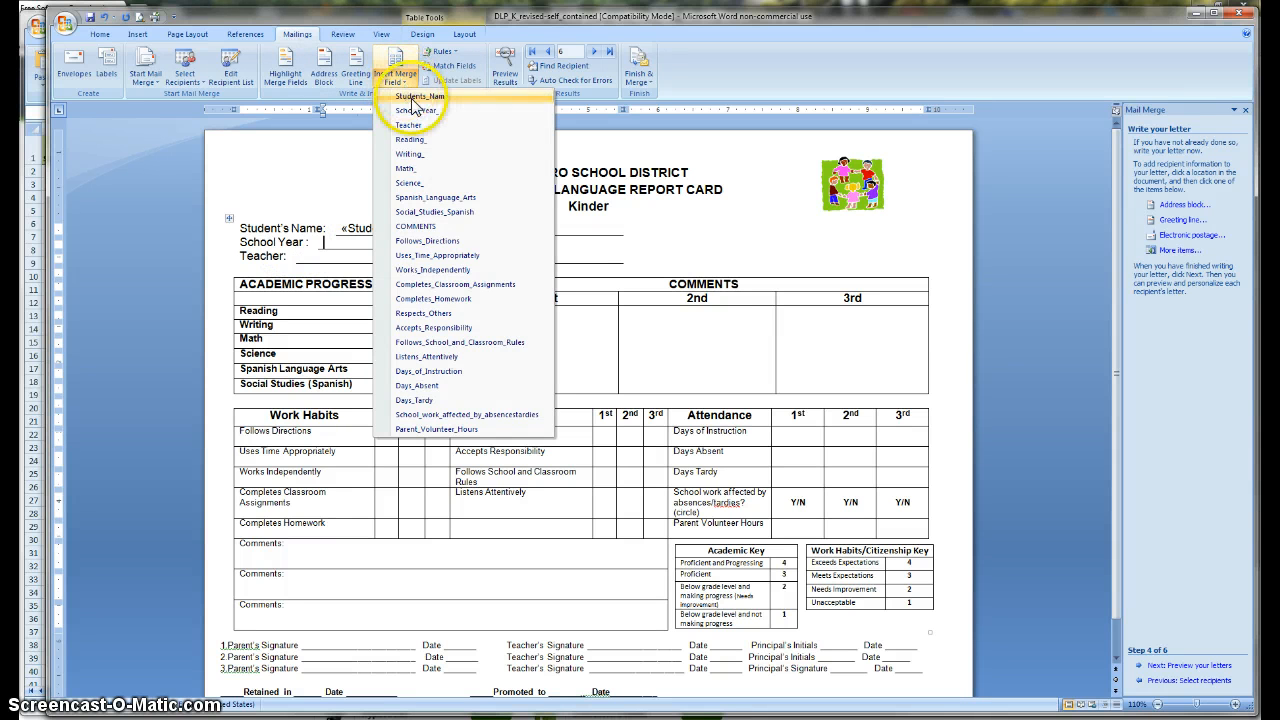
left_click(417, 112)
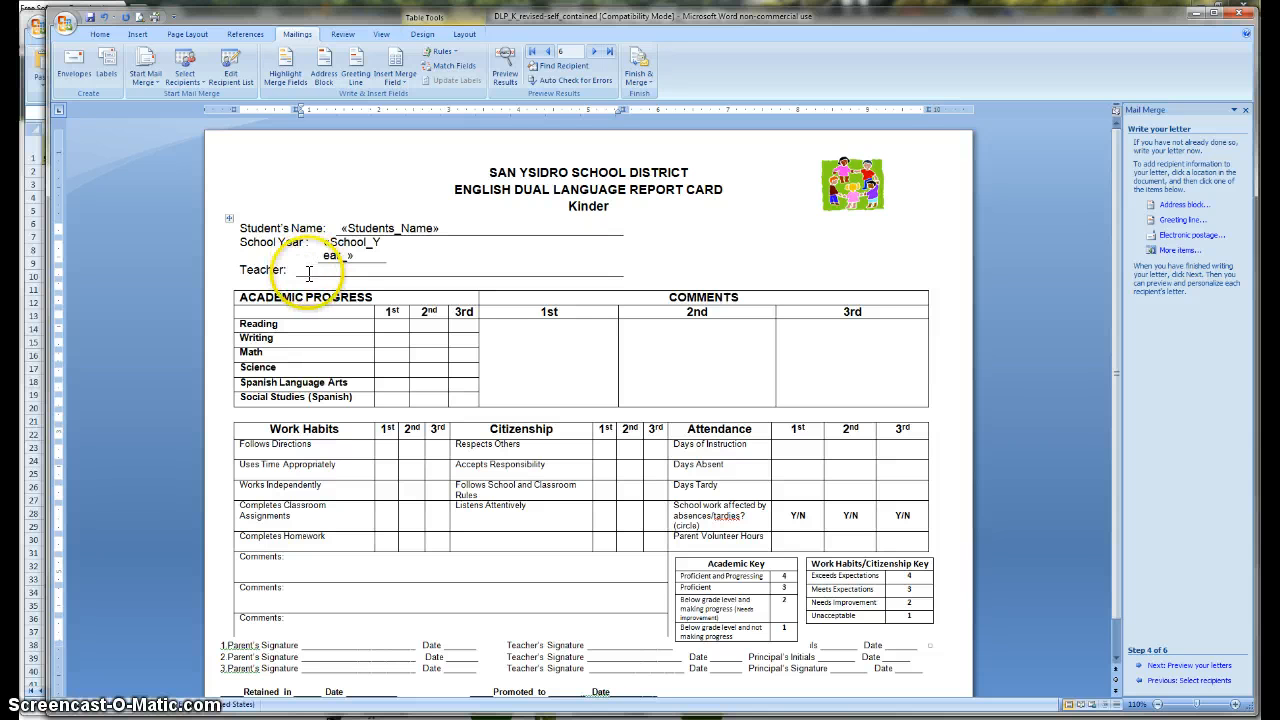
left_click(297, 270)
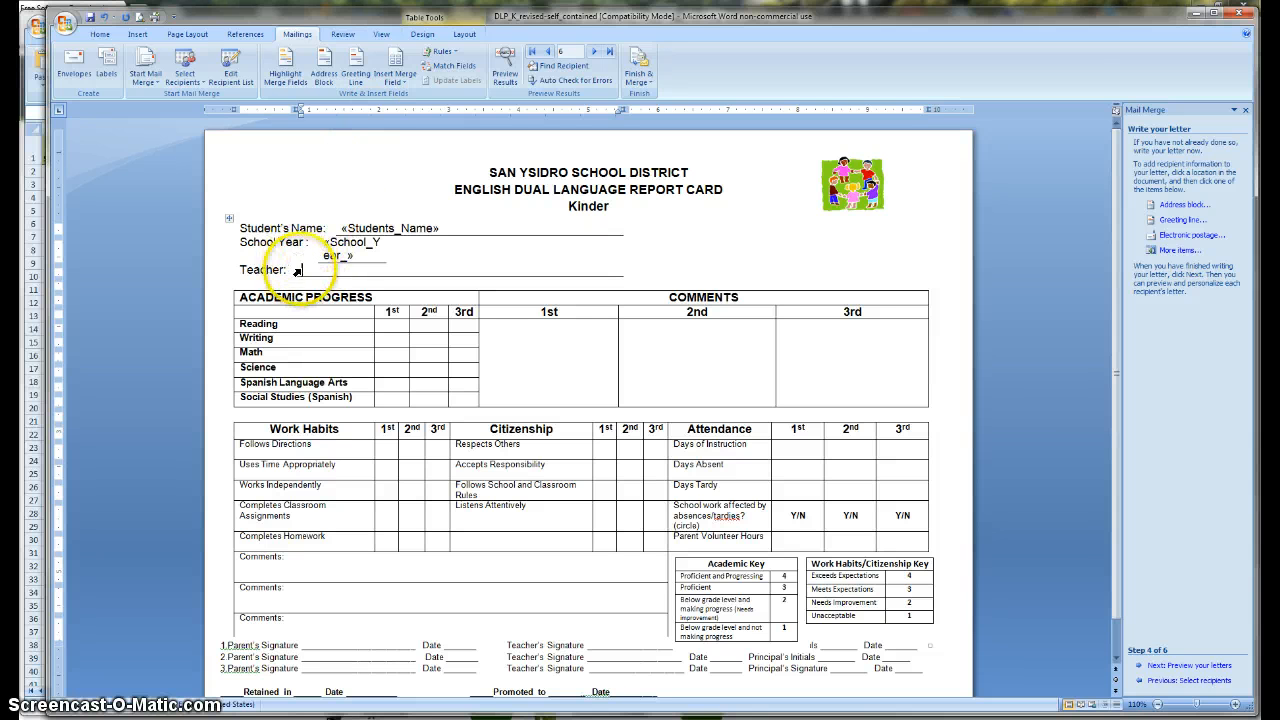
left_click(399, 80)
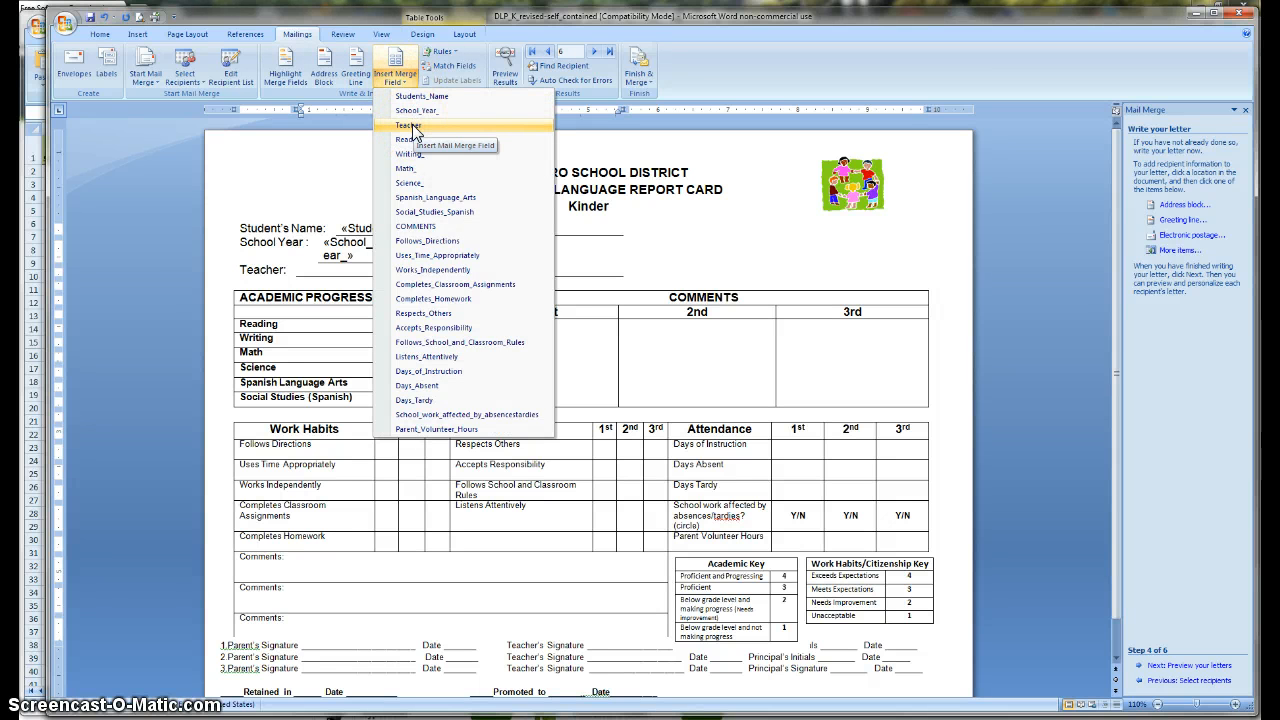
left_click(409, 125)
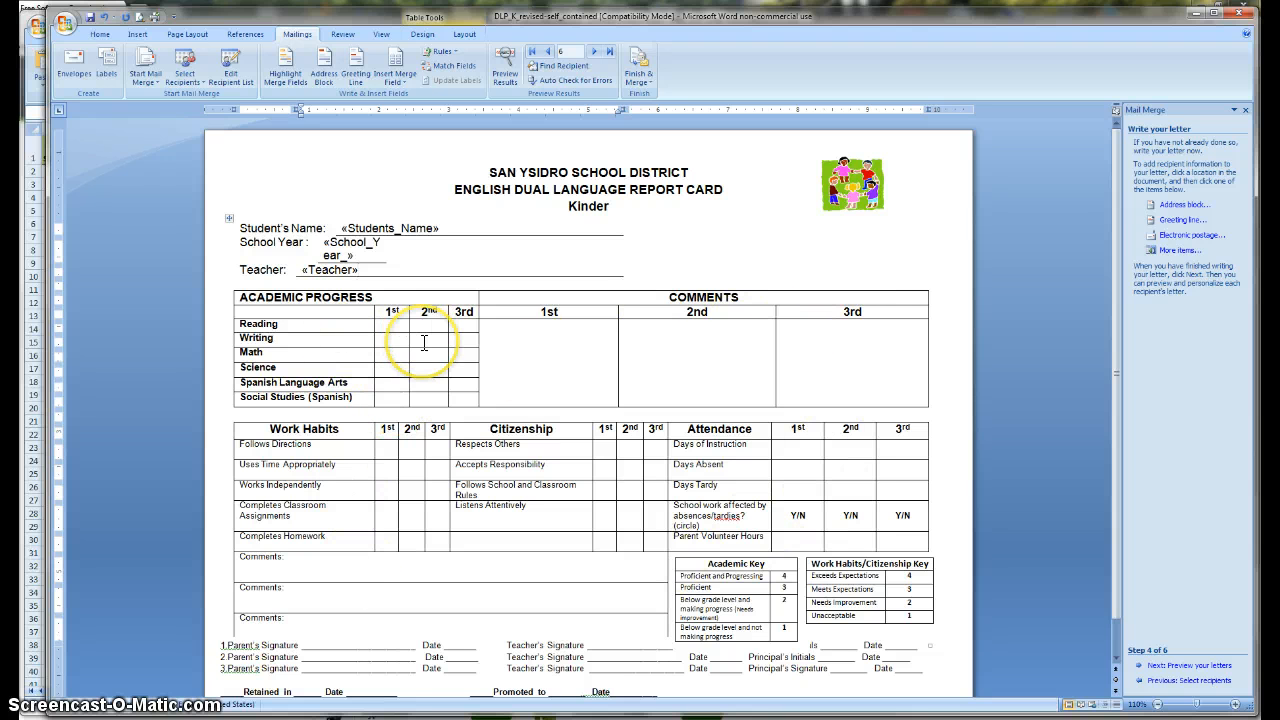
left_click(392, 324)
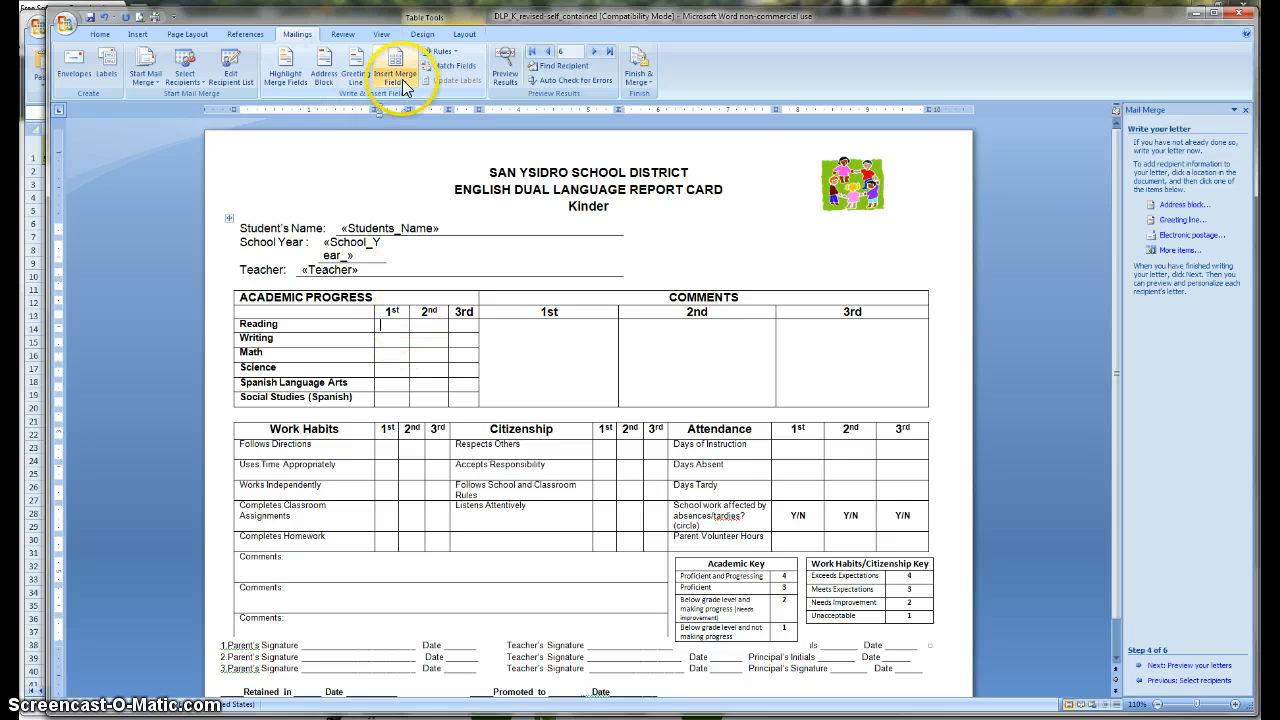
Step: Insert Reading_, Writing_, Math_ and Science_ merge fields into each subject's 1st-trimester cell
left_click(384, 325)
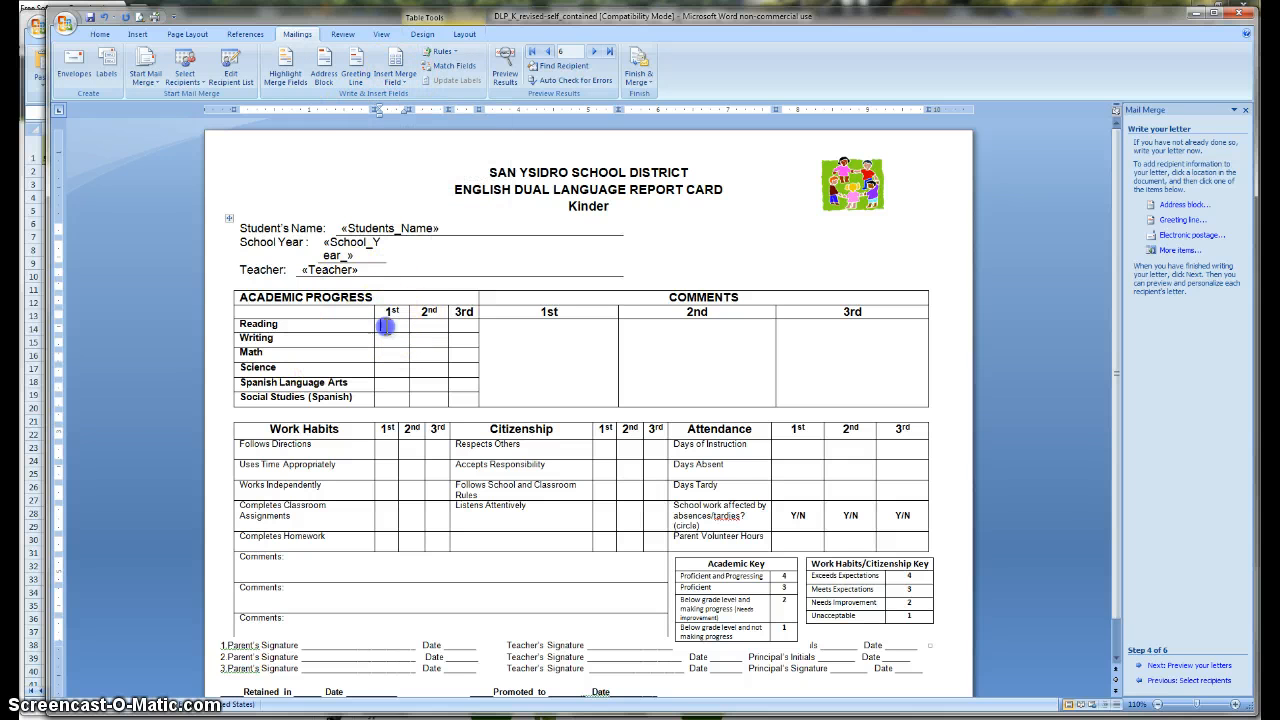
left_click(400, 86)
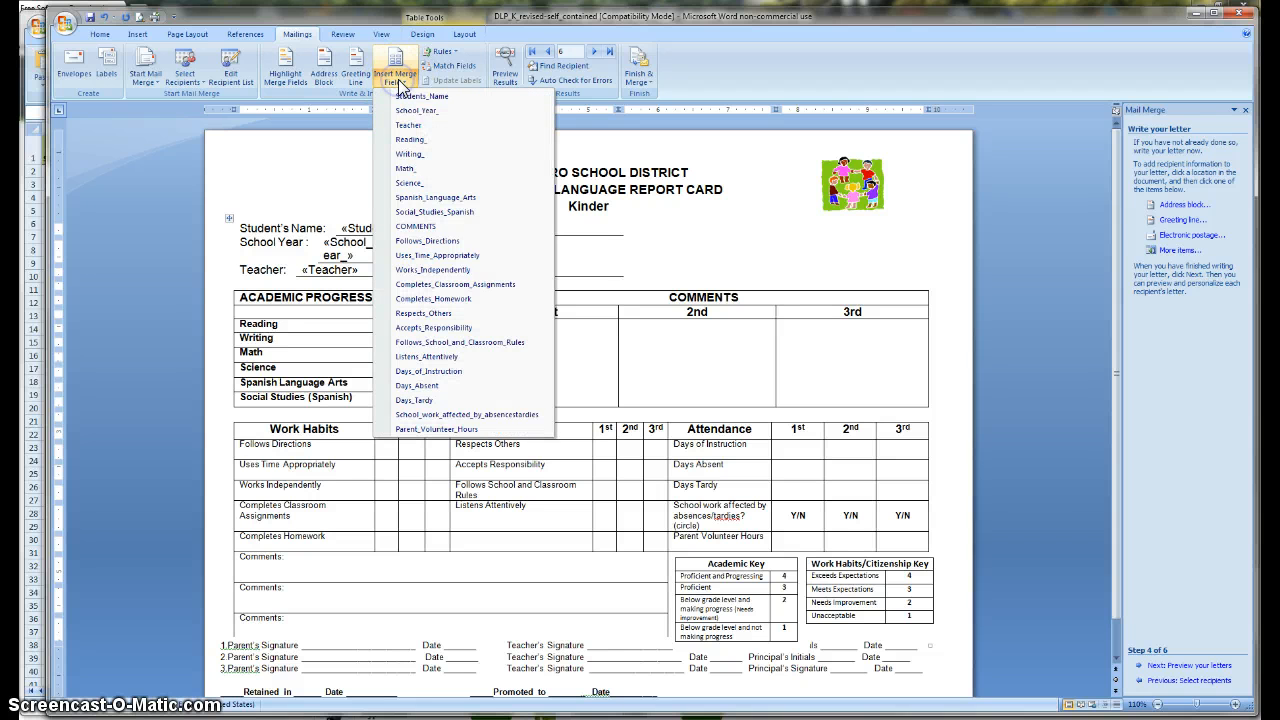
left_click(409, 140)
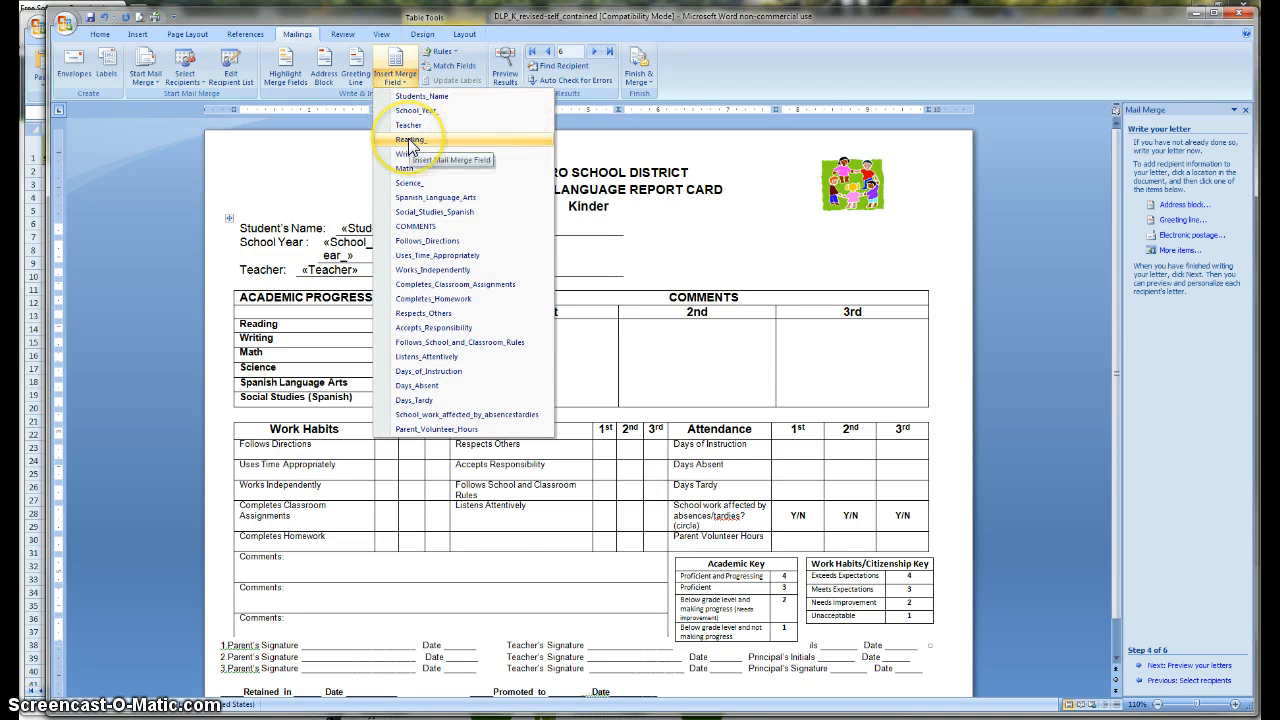
left_click(409, 140)
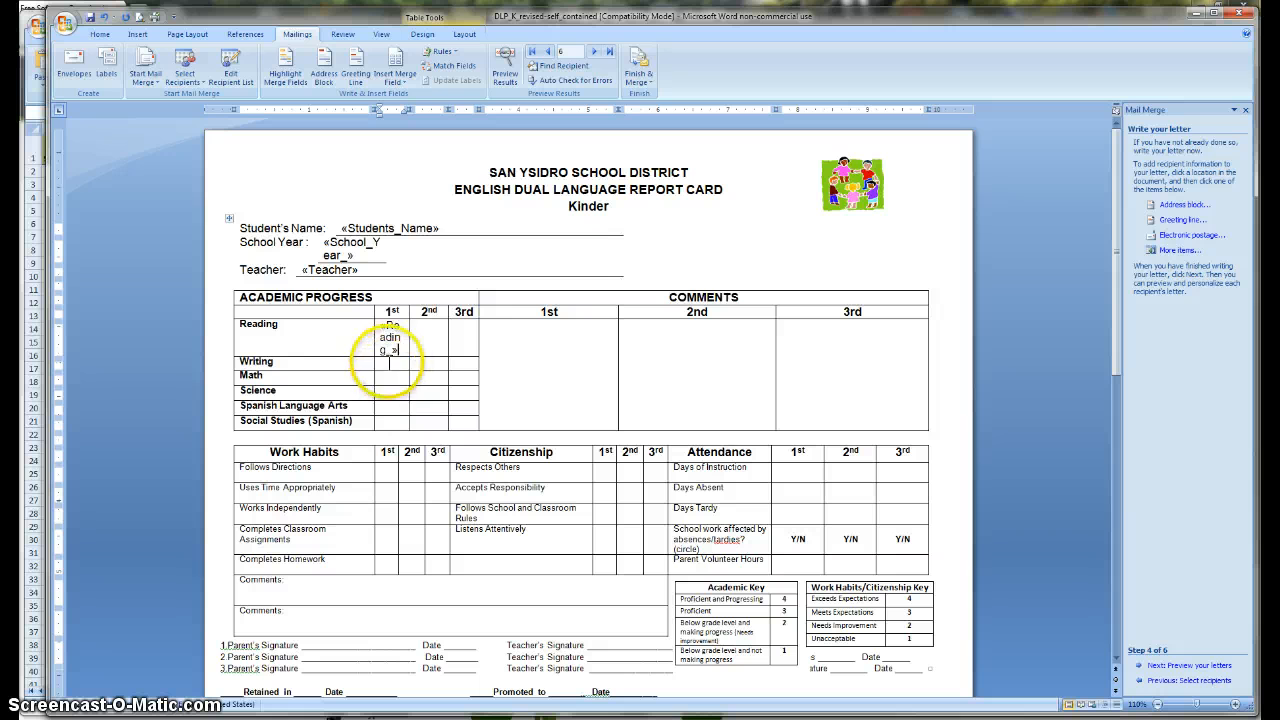
left_click(398, 80)
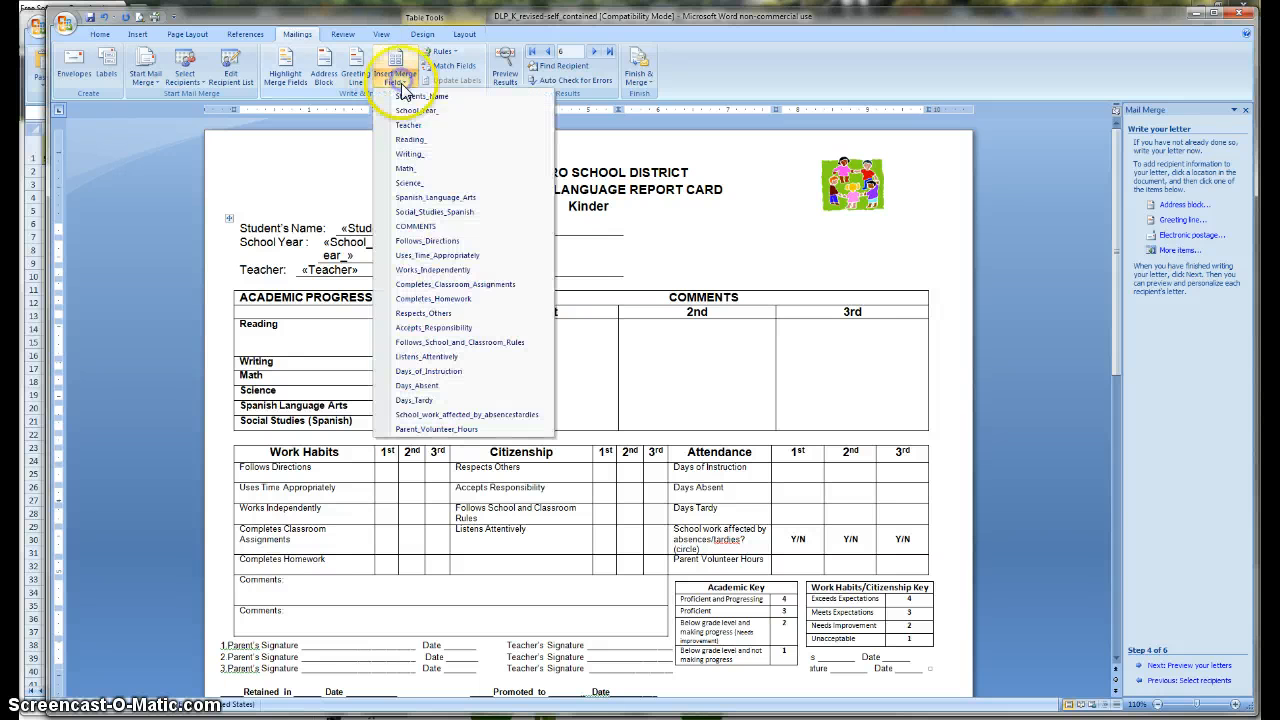
left_click(409, 155)
left_click(380, 399)
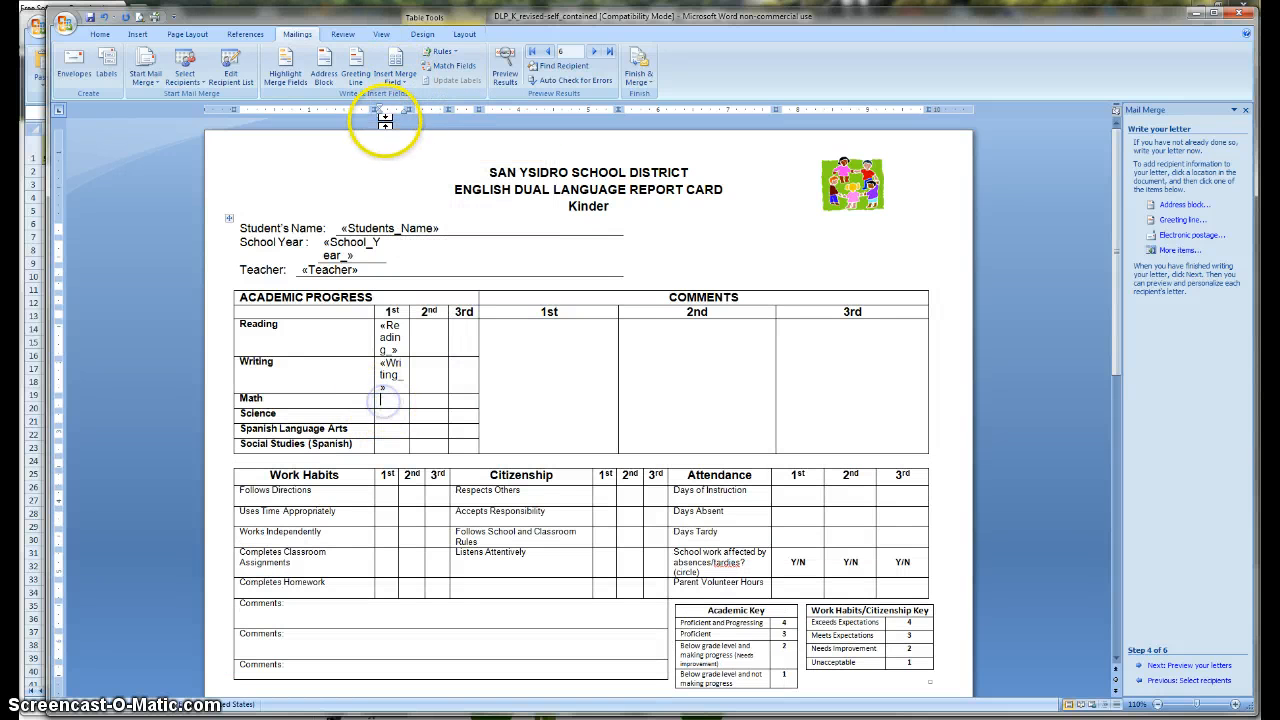
left_click(398, 80)
left_click(405, 168)
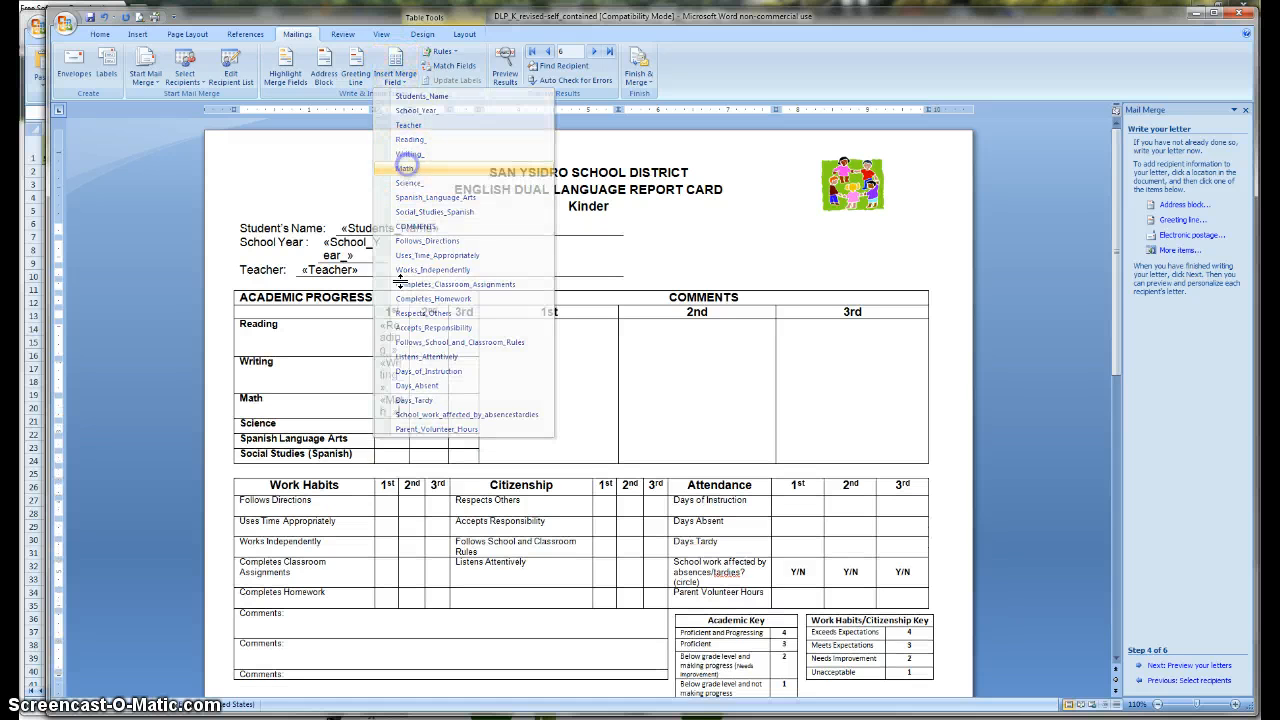
left_click(386, 424)
left_click(400, 80)
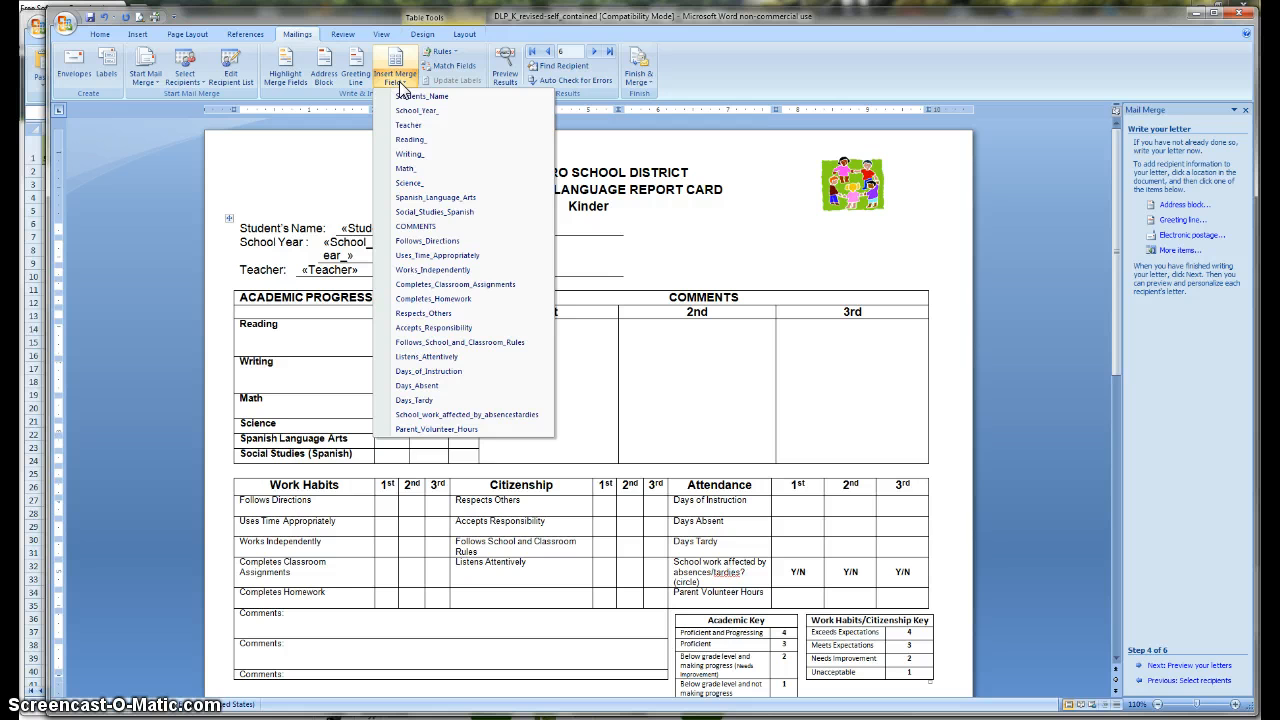
left_click(408, 181)
Step: Insert Spanish_Language_Arts, Social_Studies_Spanish and «COMMENTS» into their 1st-trimester cells
left_click(398, 477)
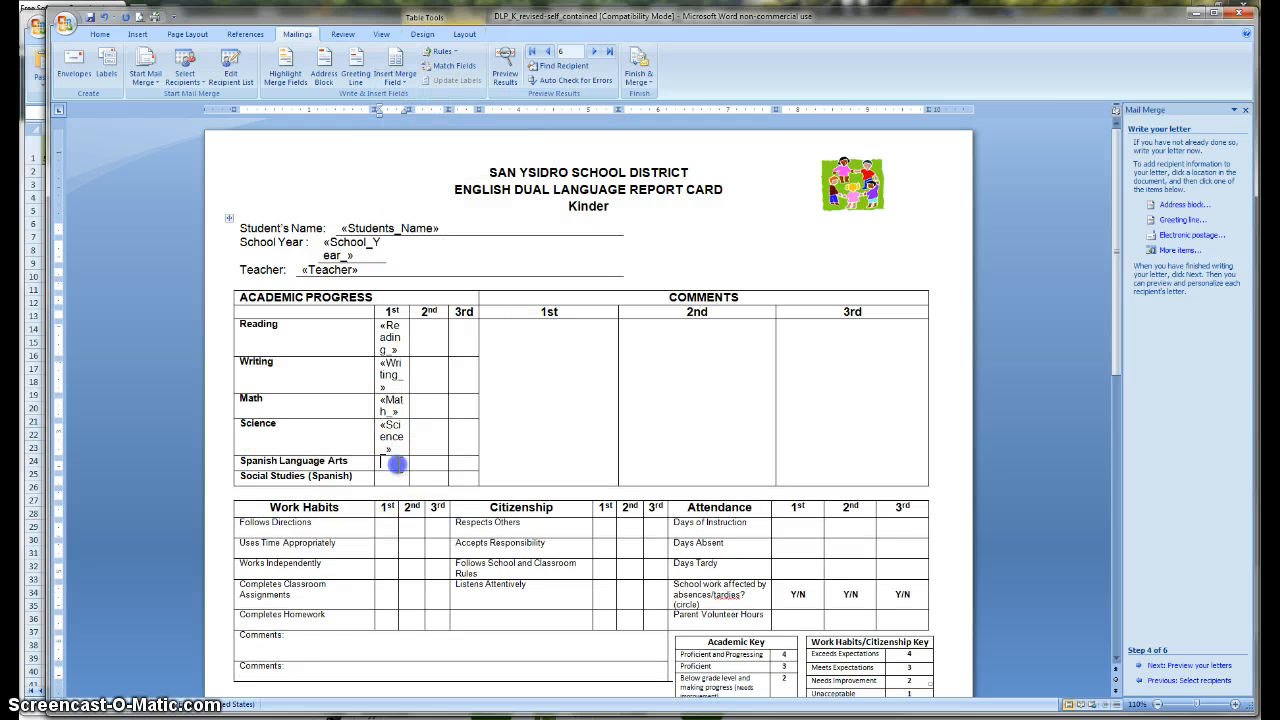
left_click(400, 80)
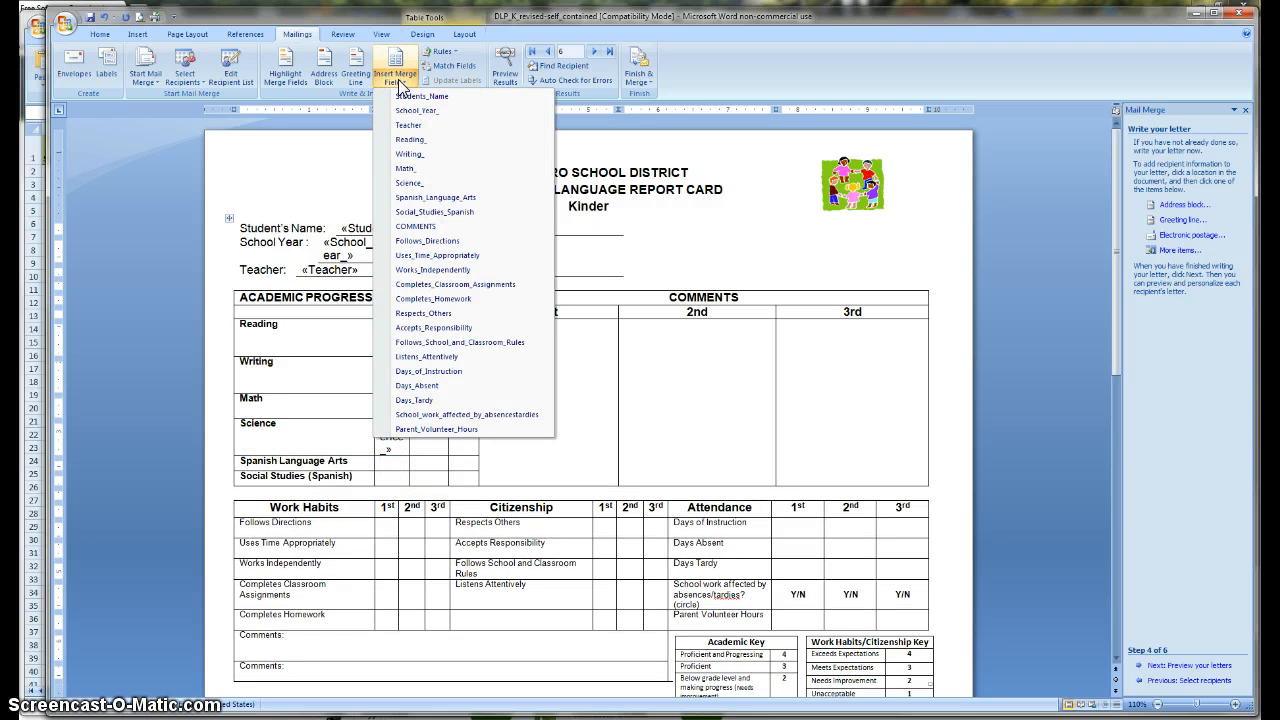
left_click(430, 197)
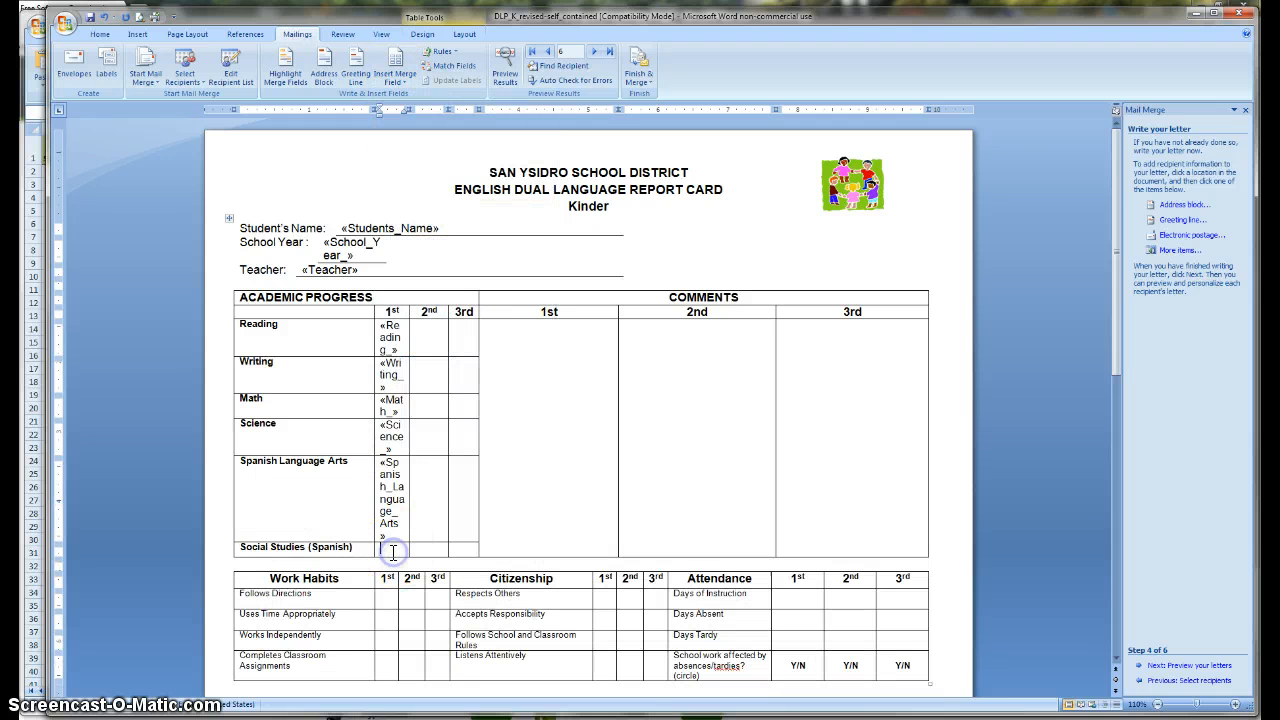
left_click(399, 76)
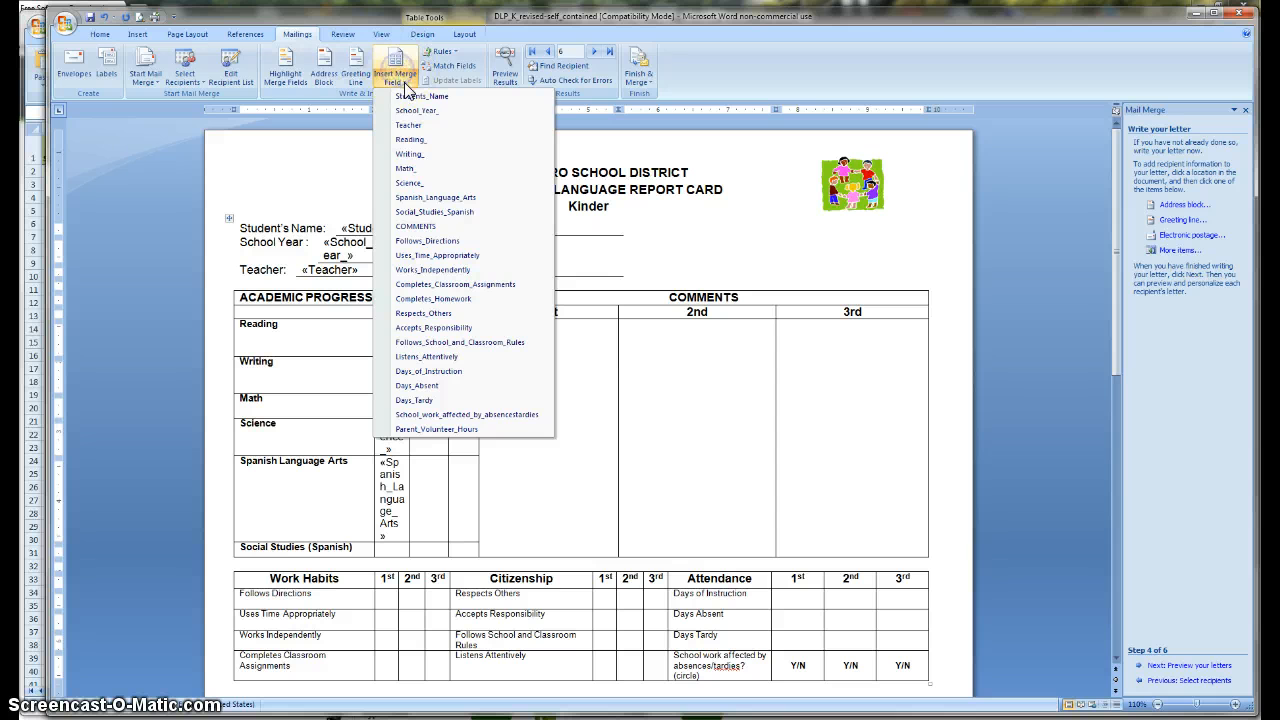
left_click(427, 212)
left_click(539, 345)
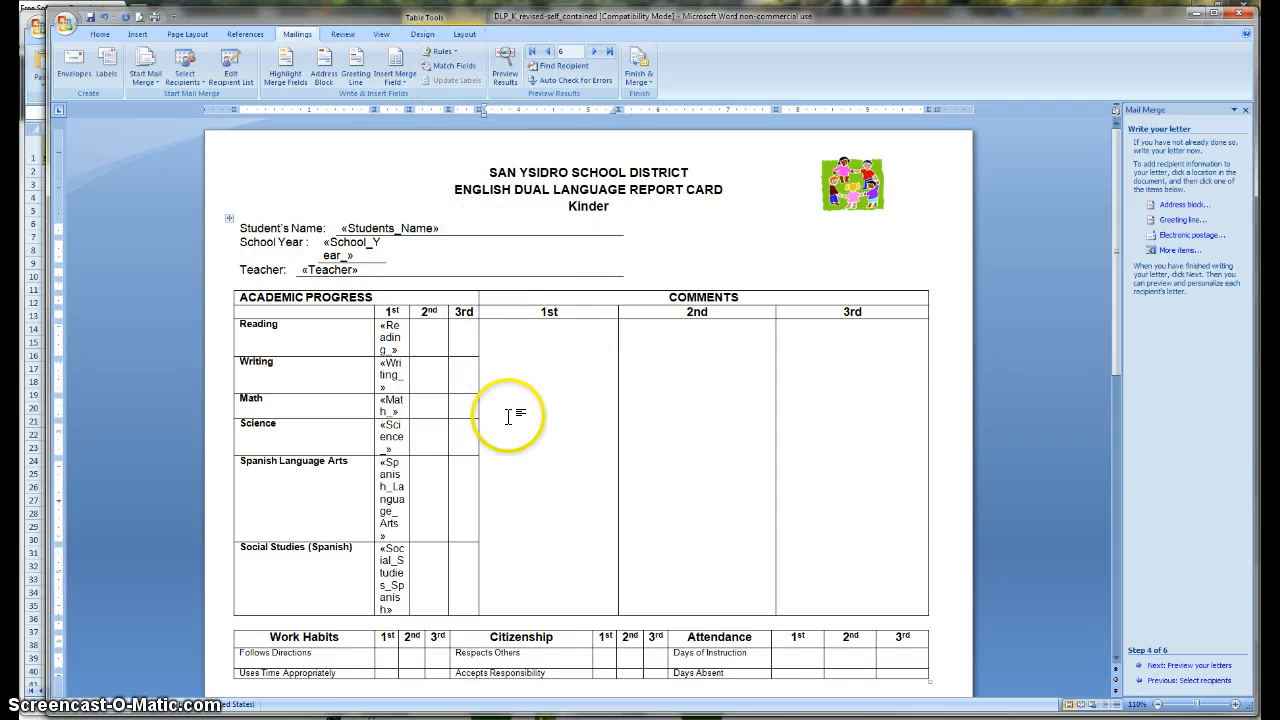
left_click(398, 88)
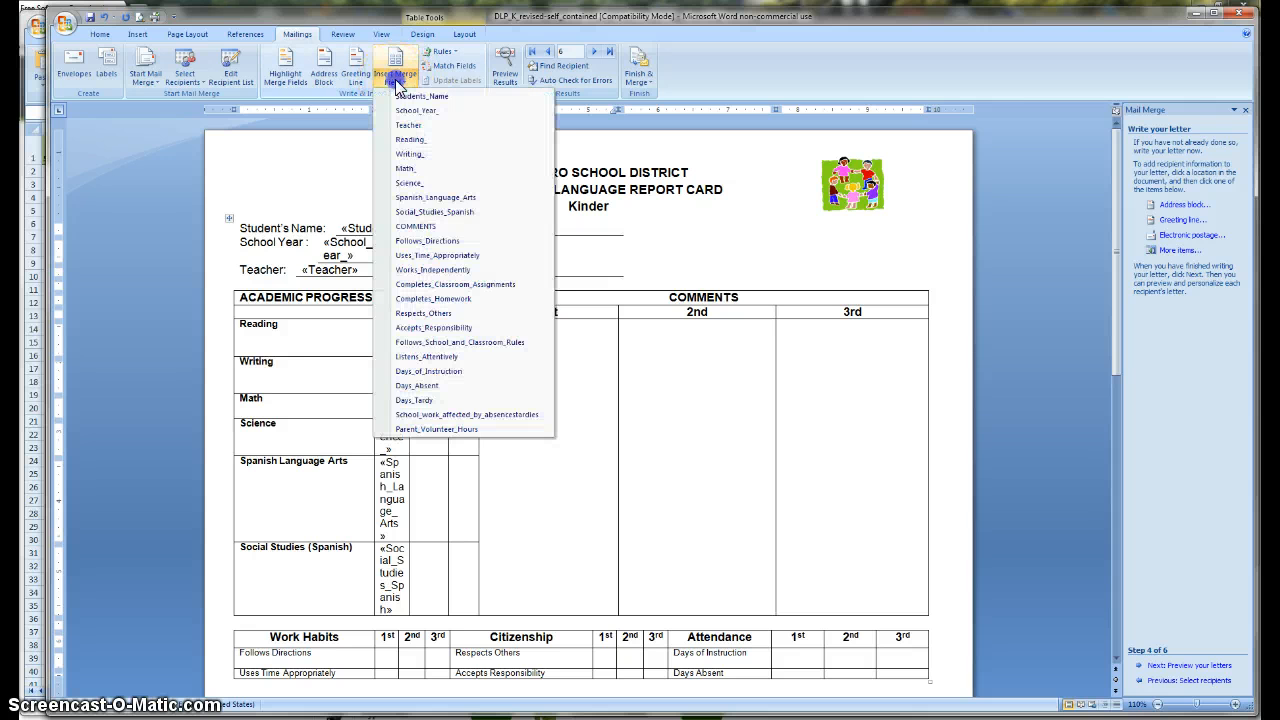
left_click(418, 227)
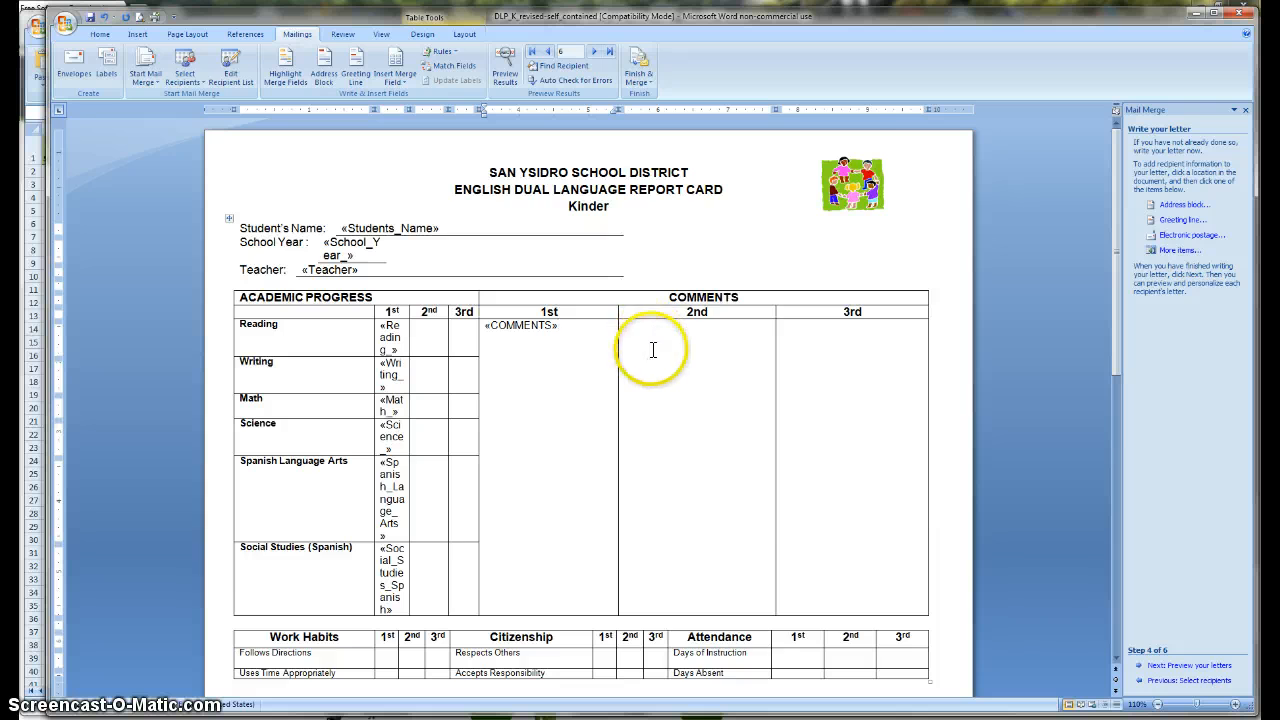
scroll(648, 420, "down", 2)
Step: Scroll through the template to check the merge fields down to «Parent_Volunteer_Hours» under Attendance
scroll(640, 530, "down", 2)
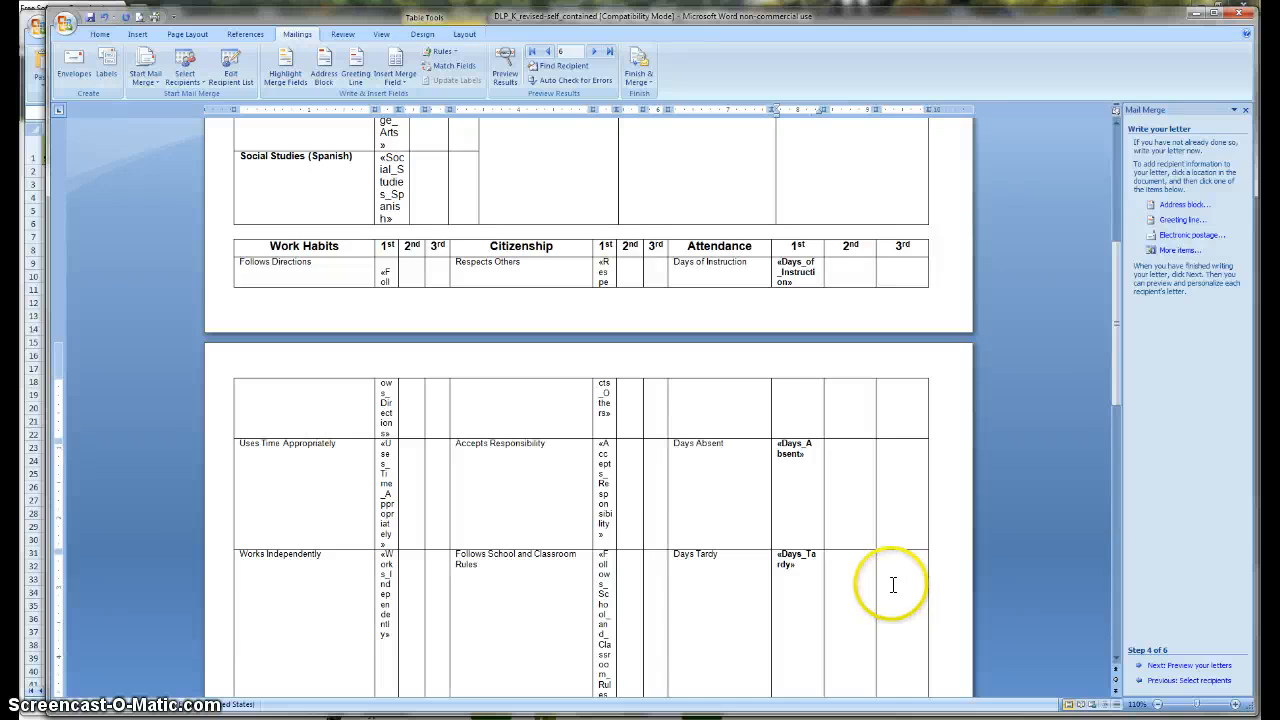
scroll(896, 583, "up", 6)
scroll(888, 585, "up", 1)
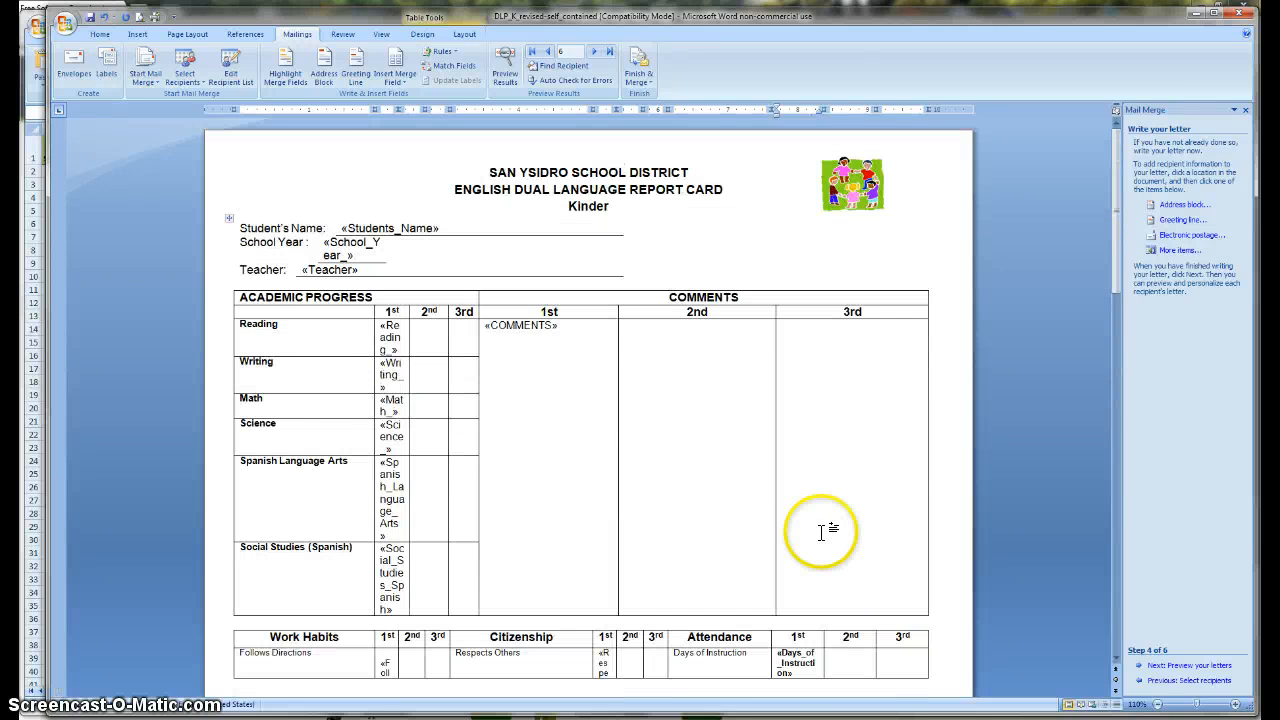
scroll(818, 525, "down", 5)
scroll(820, 521, "down", 9)
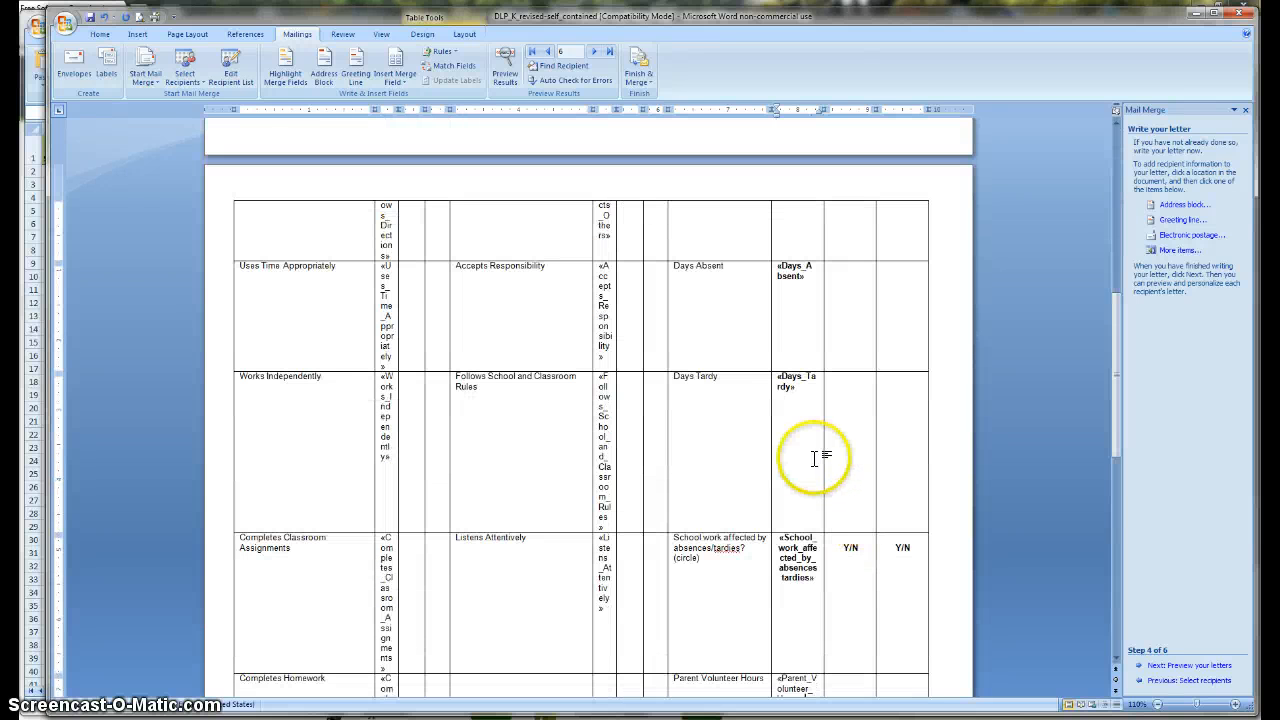
scroll(820, 418, "down", 5)
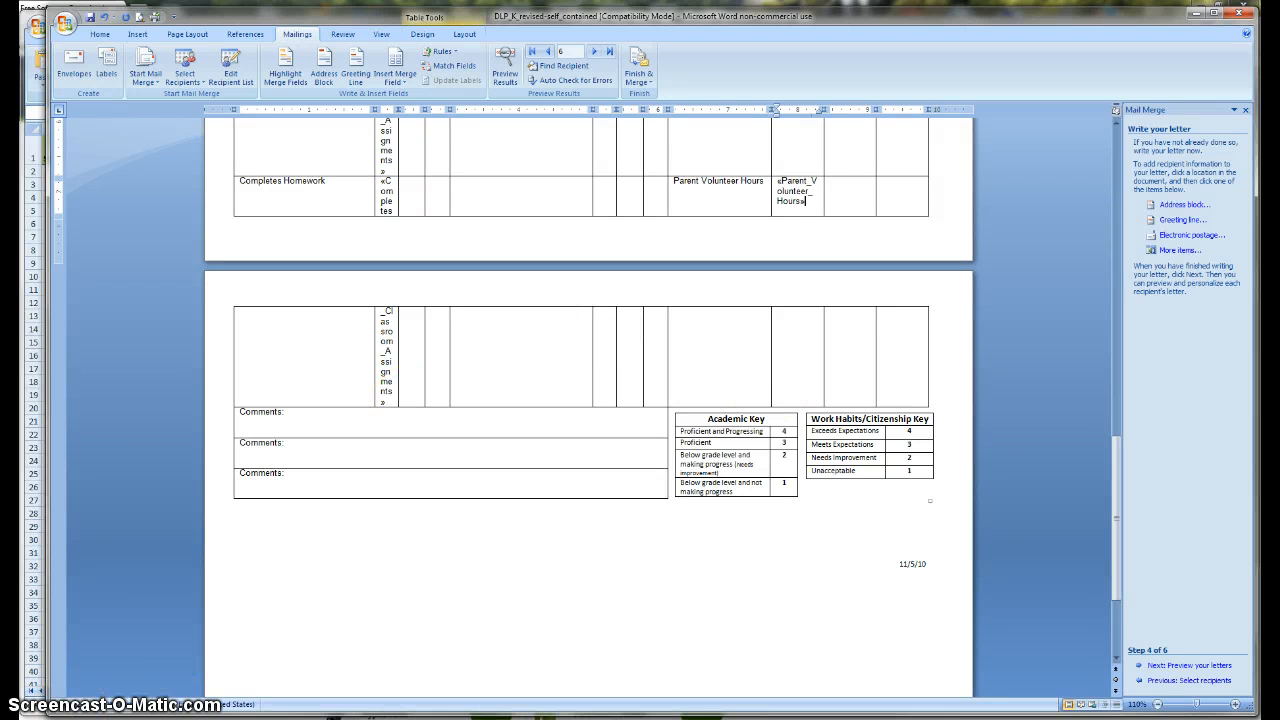
scroll(751, 318, "up", 6)
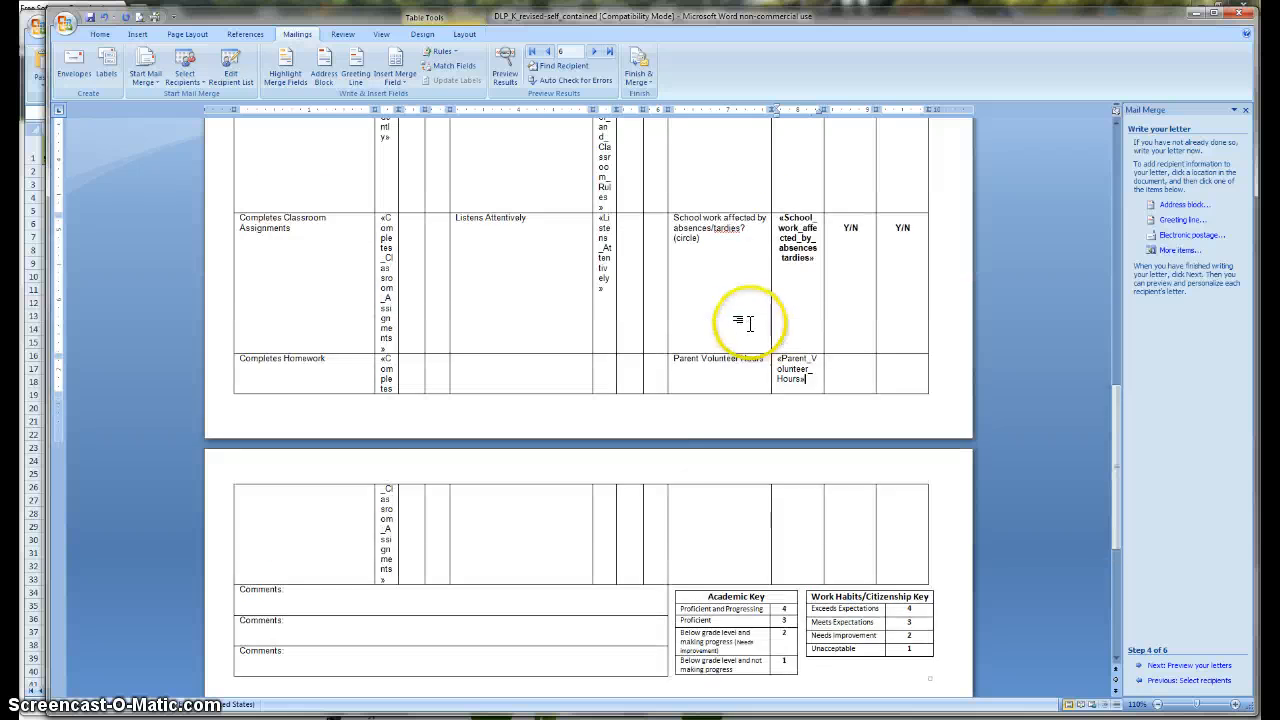
scroll(866, 337, "up", 5)
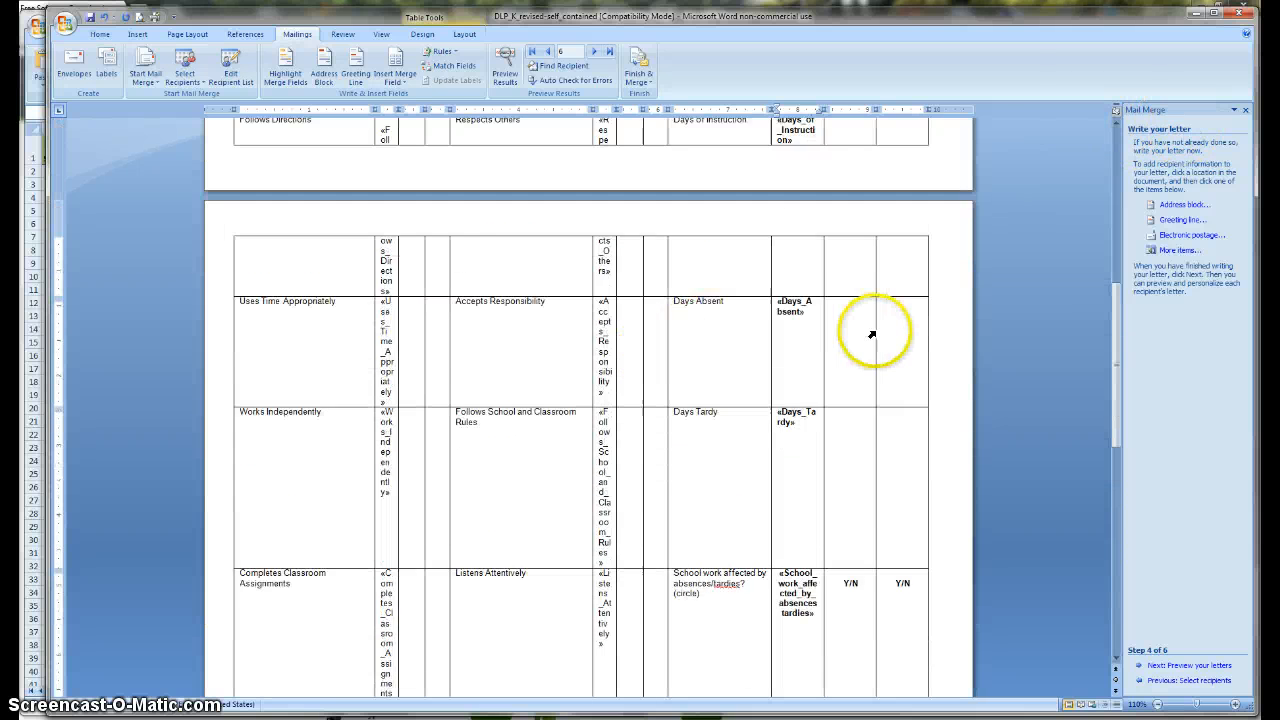
scroll(752, 335, "up", 6)
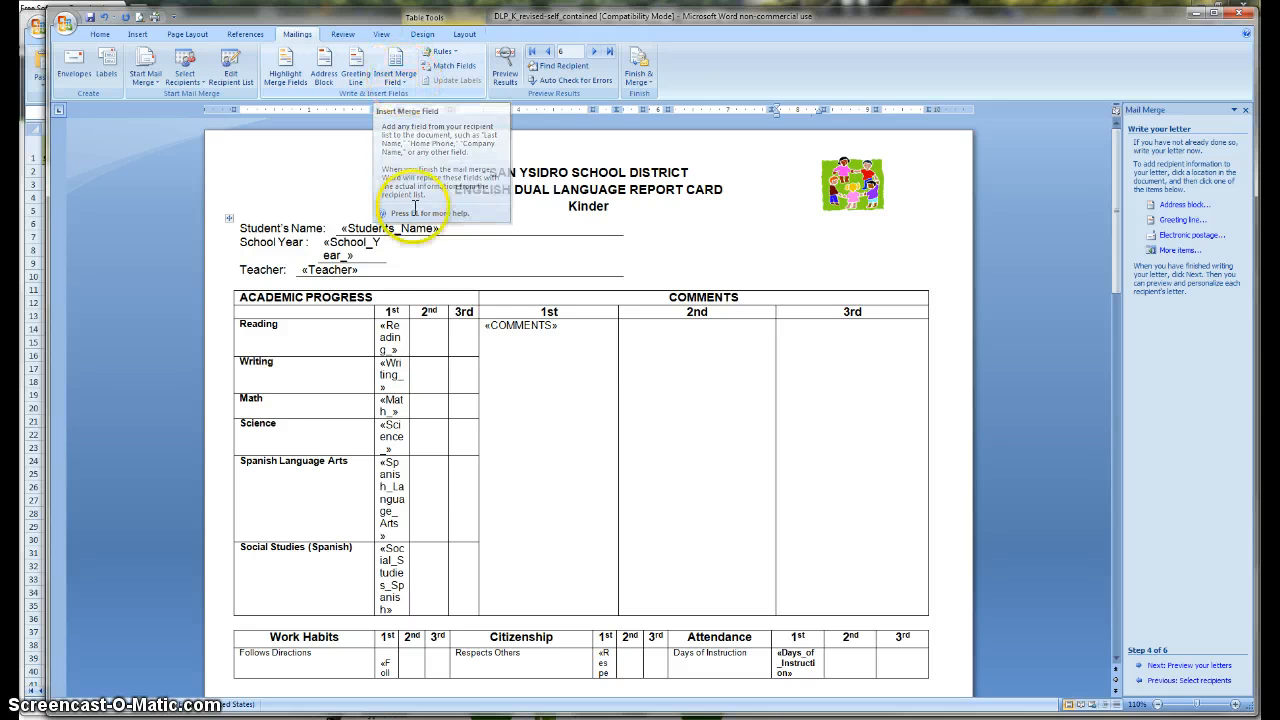
scroll(449, 434, "down", 8)
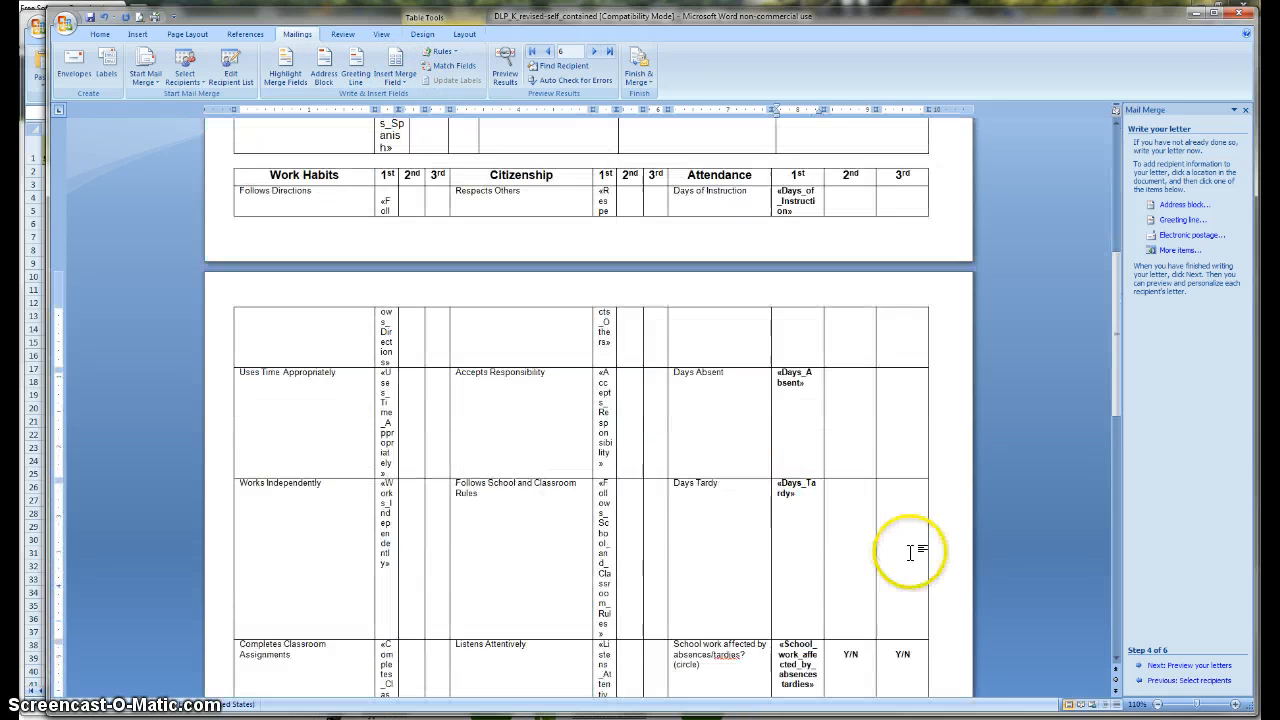
scroll(880, 530, "down", 9)
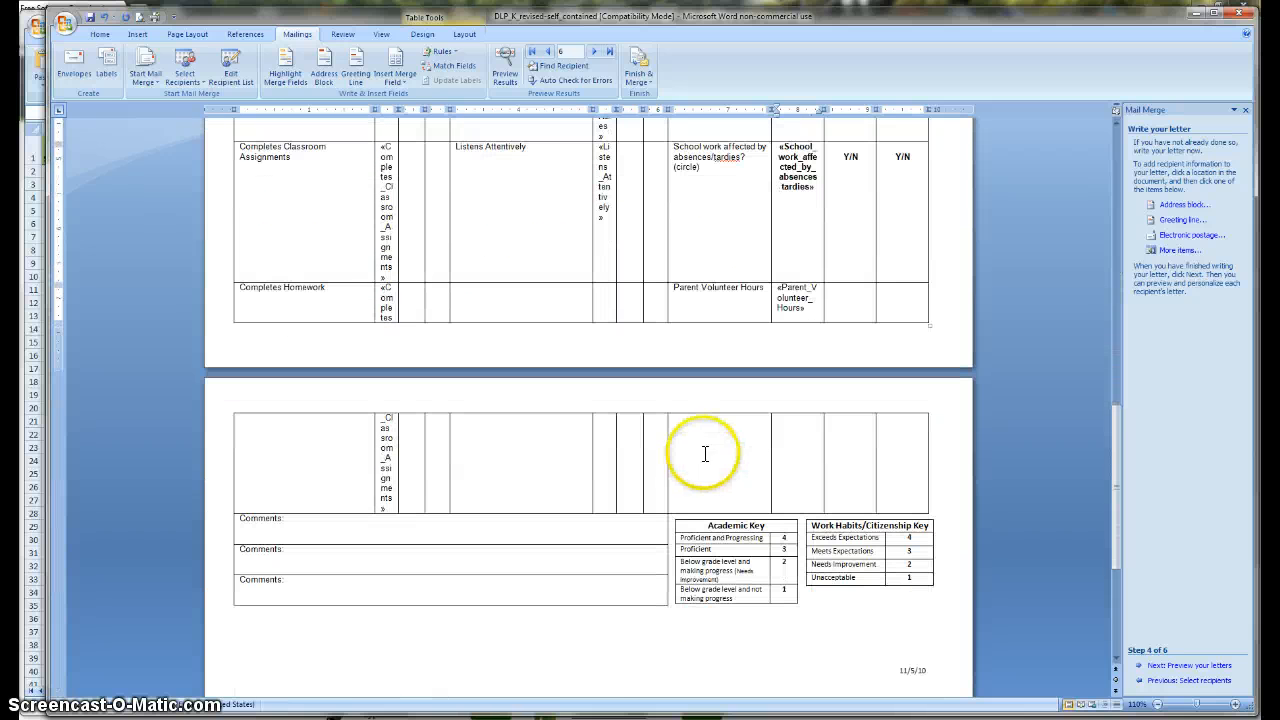
Step: Advance to step 5 to preview the merged report cards
left_click(1193, 667)
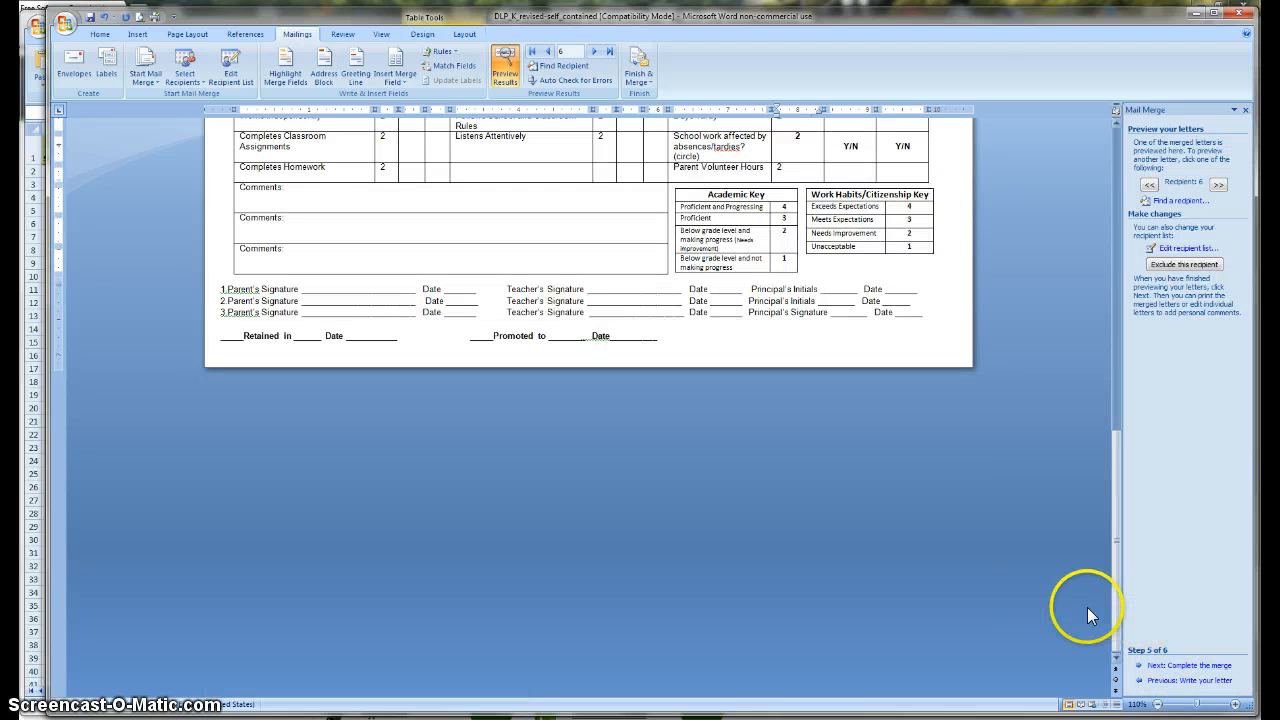
scroll(1015, 585, "up", 2)
scroll(1015, 585, "up", 5)
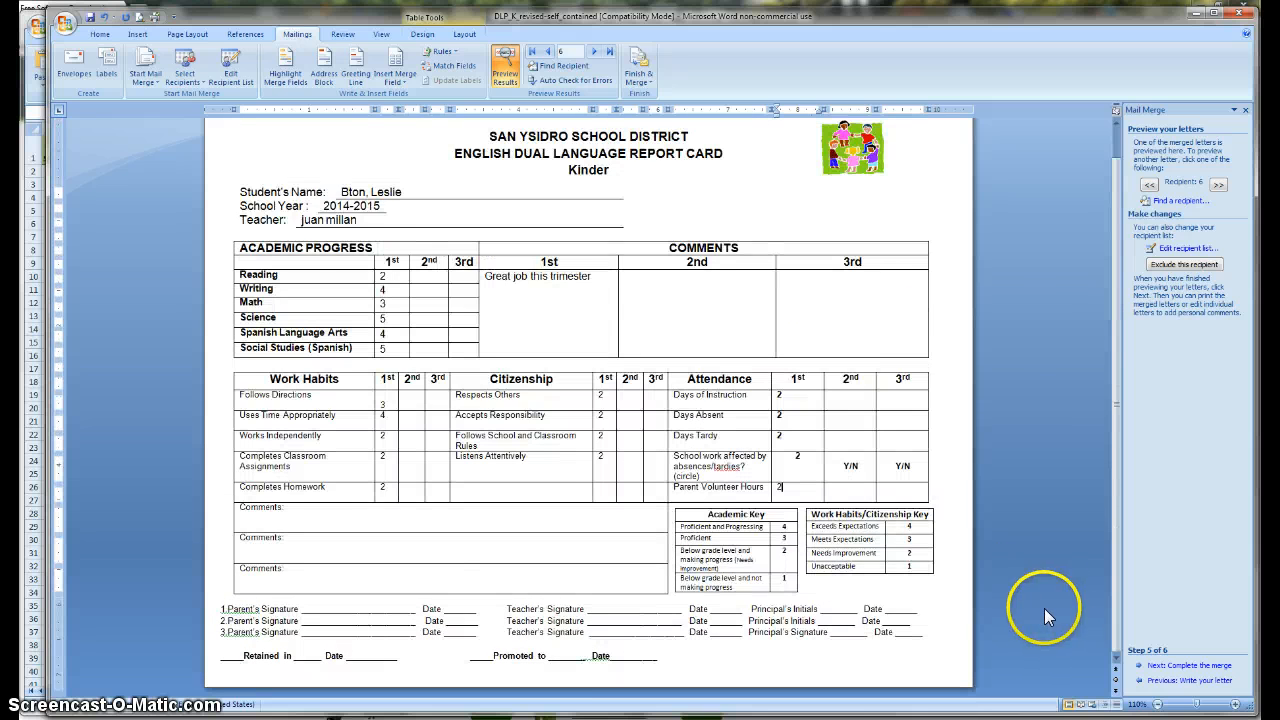
scroll(549, 277, "up", 1)
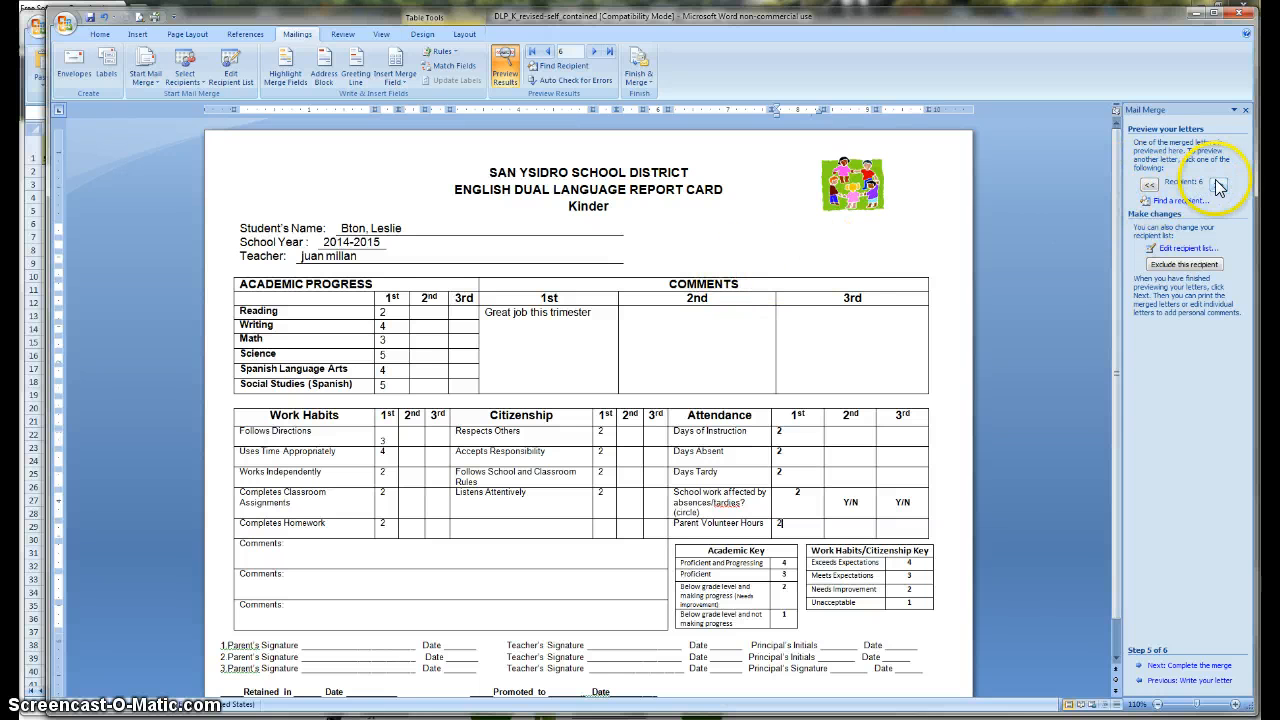
Step: Step back through the preview to recipient 1's report card
left_click(1150, 186)
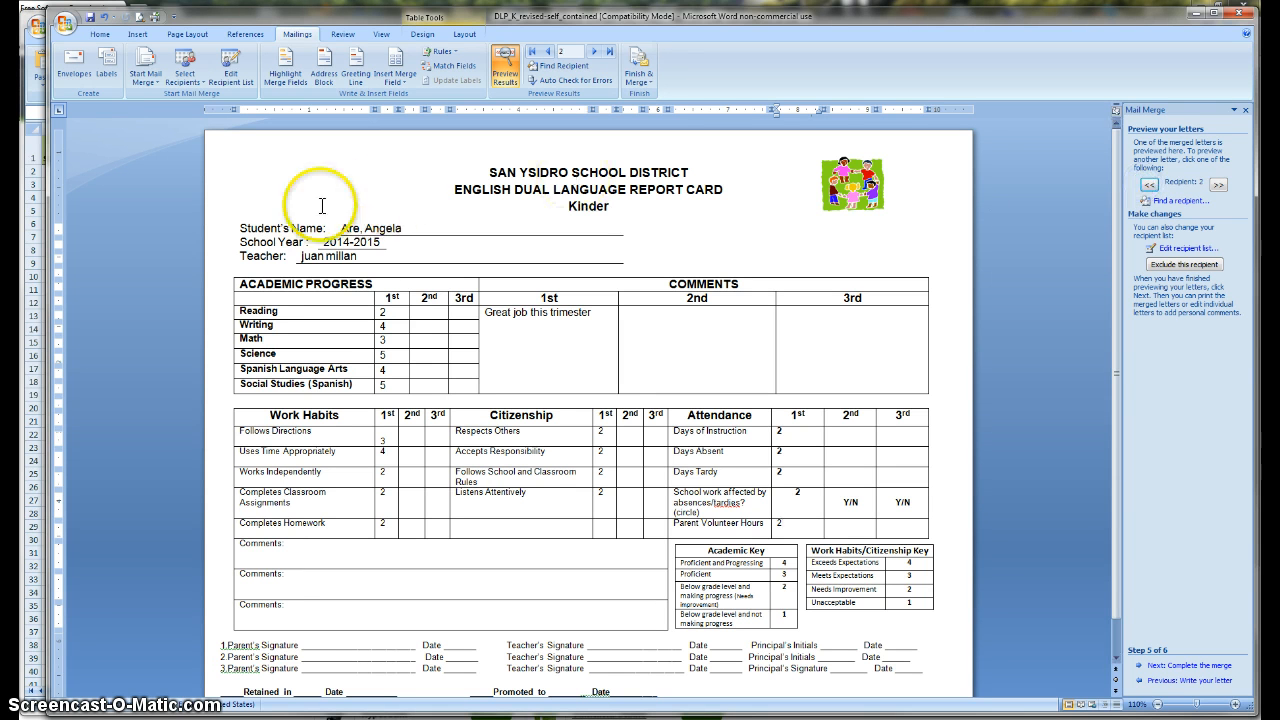
left_click_drag(338, 227, 389, 234)
left_click(407, 268)
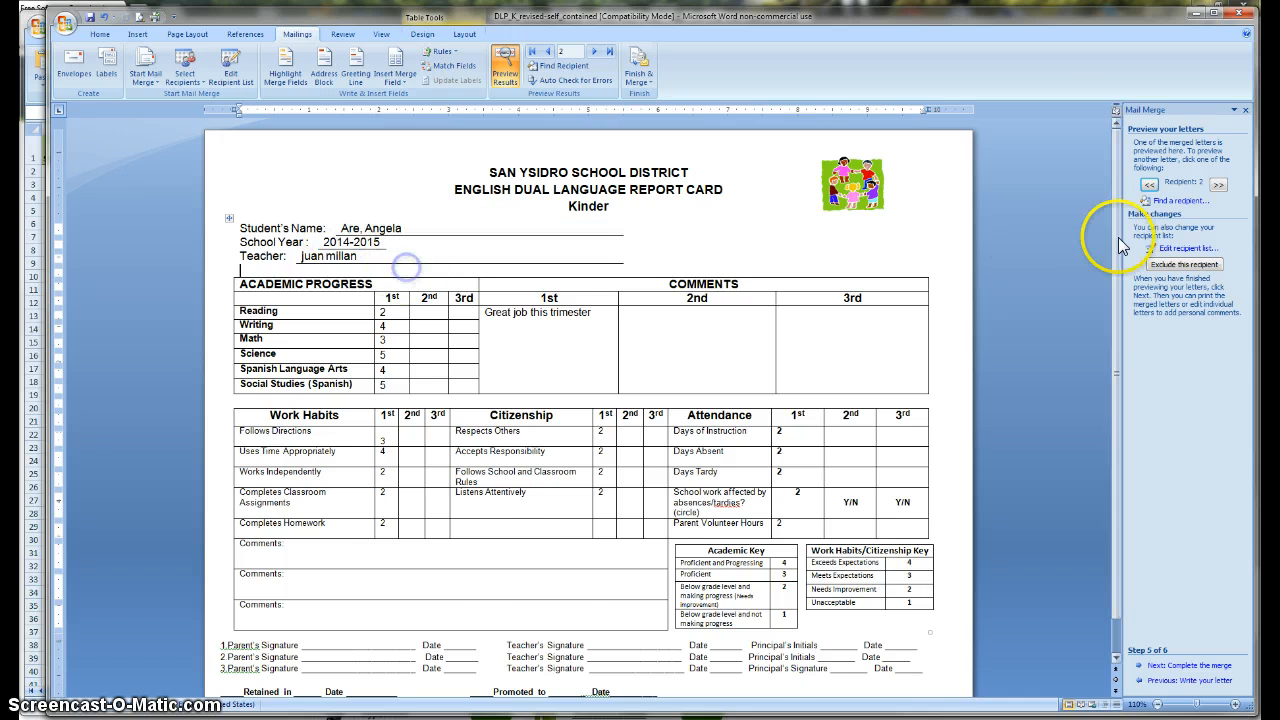
left_click(1149, 186)
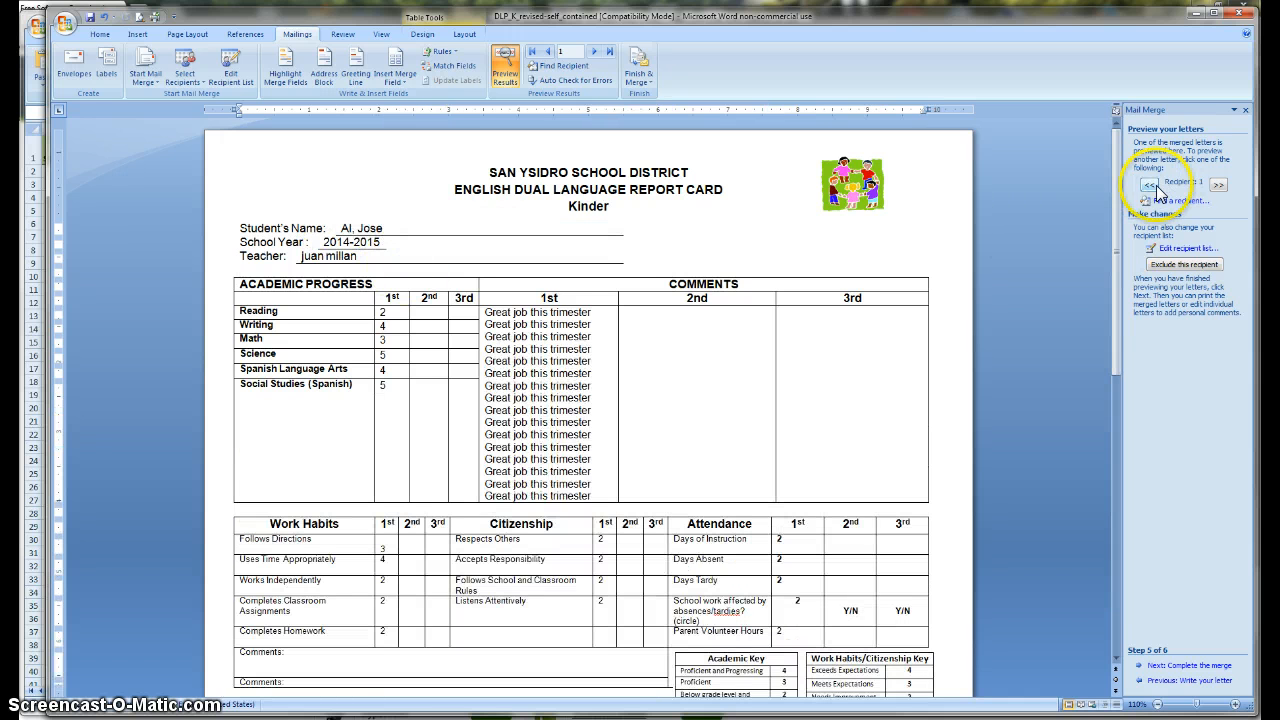
Step: Select and inspect the repeated comment lines in the 1st-trimester comments cell
left_click(592, 483)
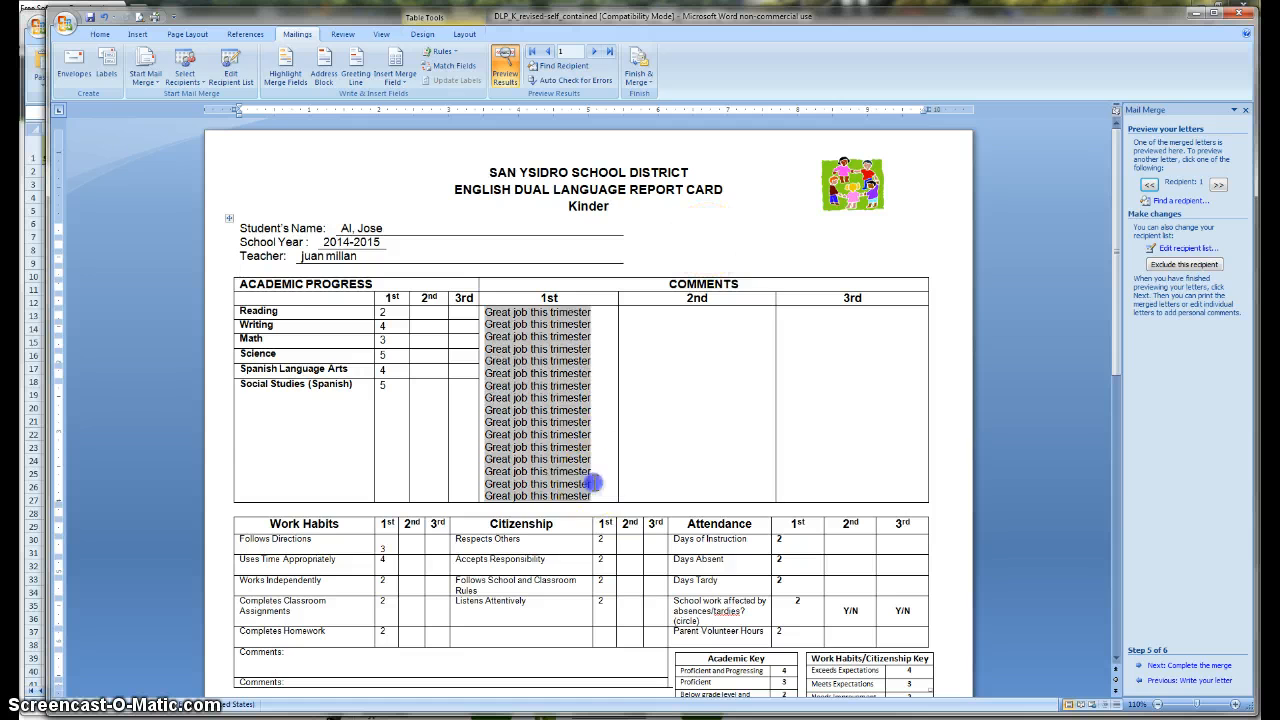
scroll(537, 400, "down", 1)
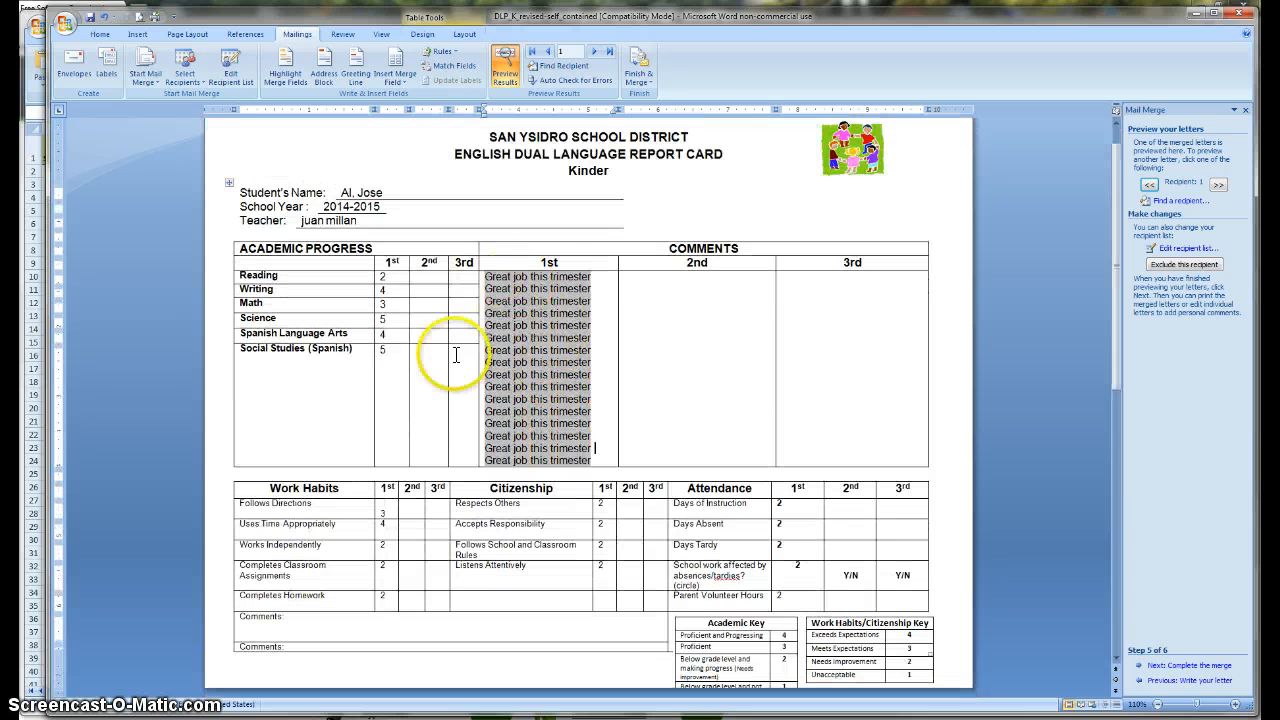
left_click(590, 452)
mouse_move(488, 258)
left_mouse_down()
mouse_move(557, 392)
mouse_move(571, 457)
left_mouse_up()
left_click(590, 313)
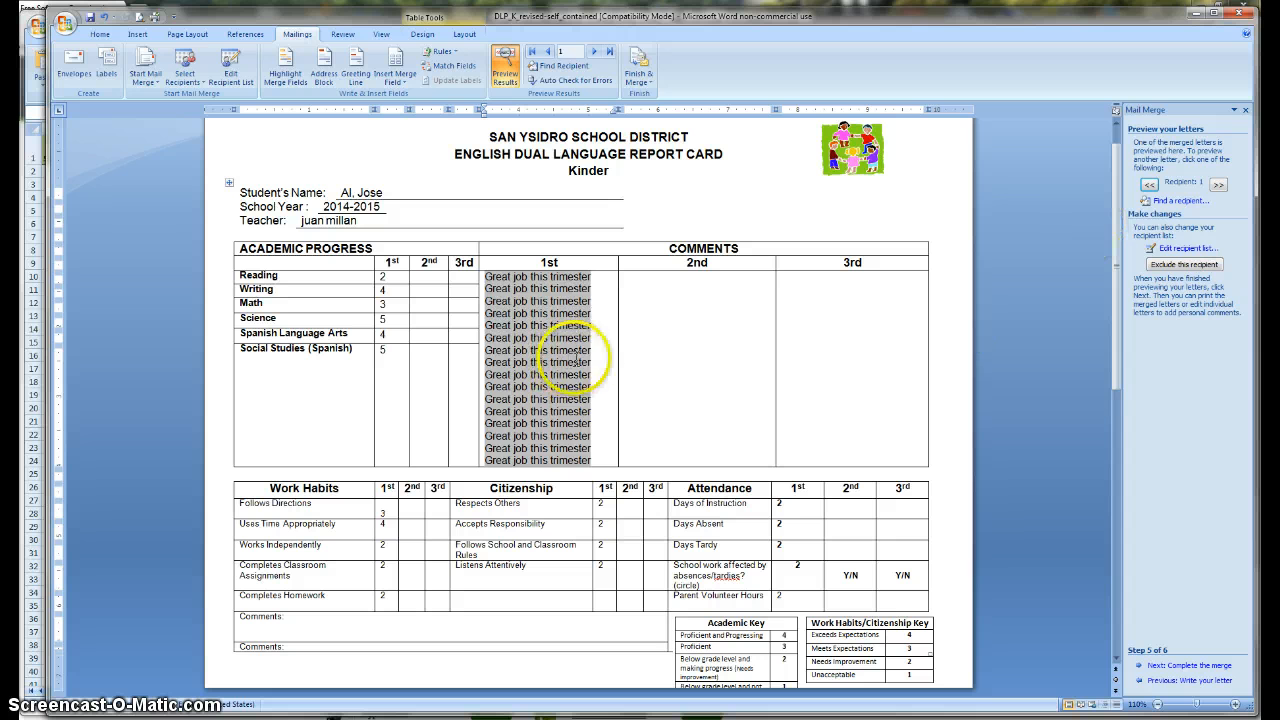
left_click(389, 395)
scroll(560, 430, "down", 5)
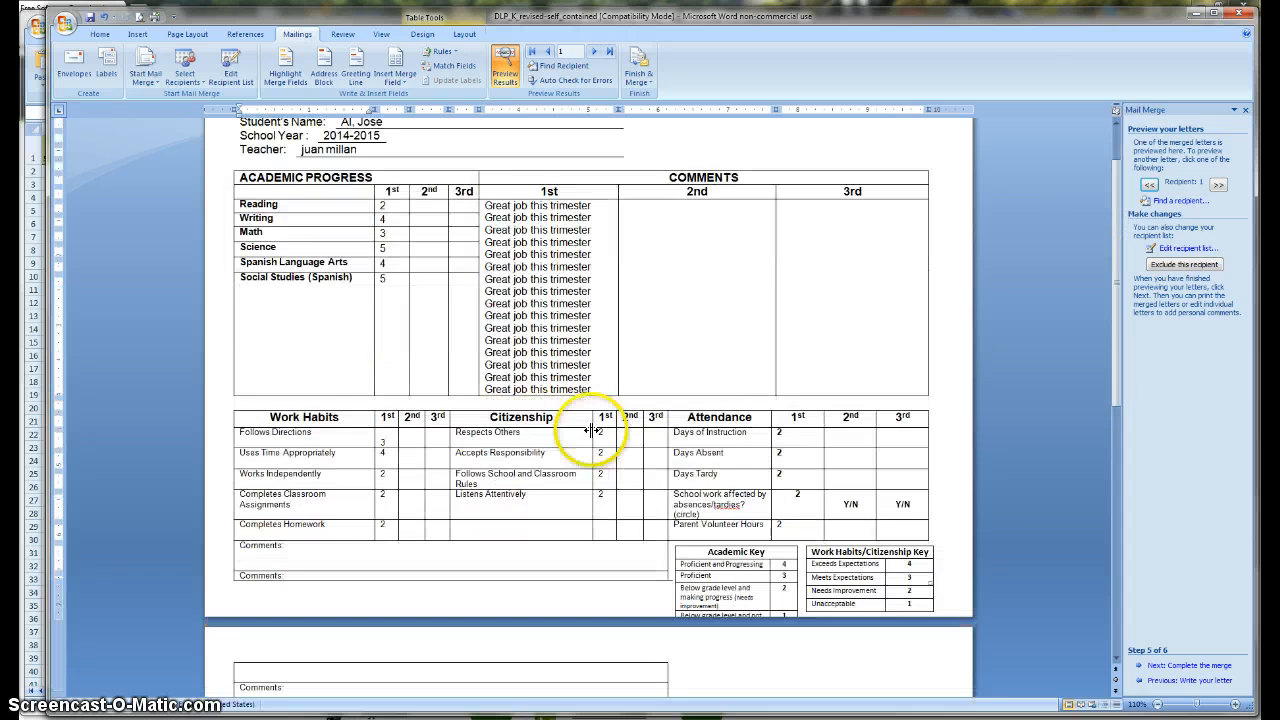
scroll(850, 440, "up", 6)
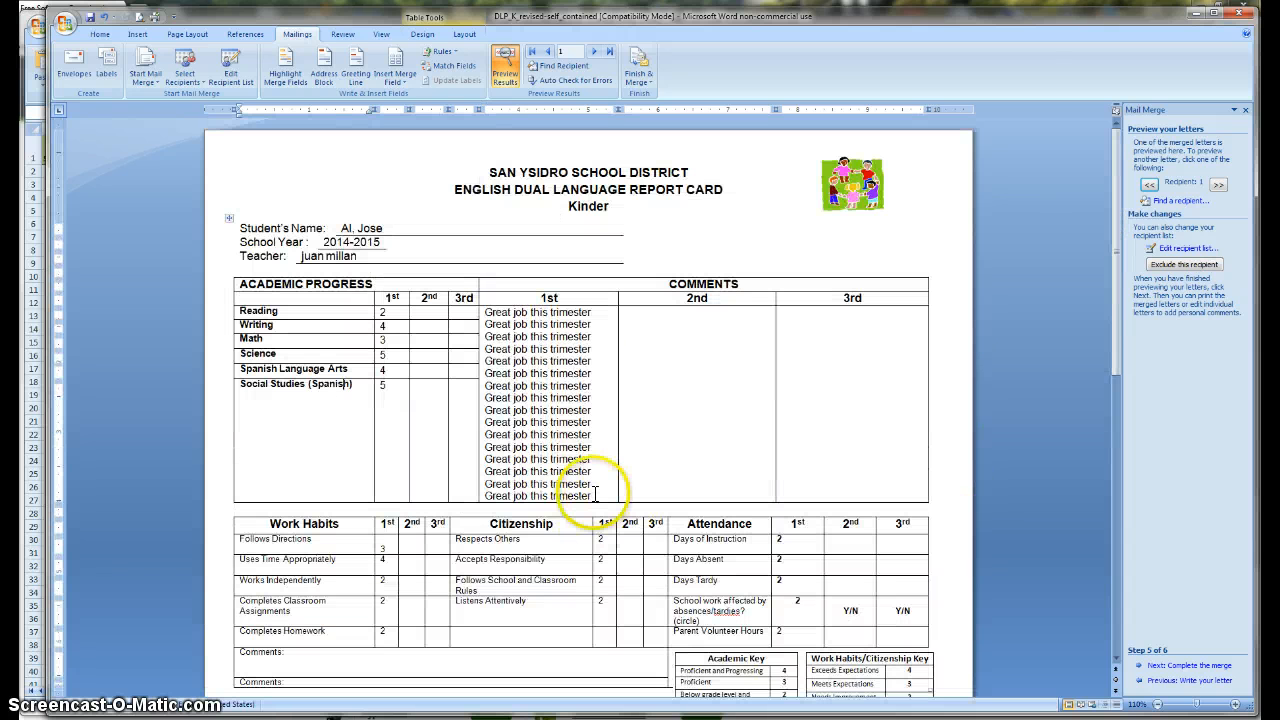
Step: Delete the extra 'Great job this trimester' lines, leaving nine so the card fits one page
left_click_drag(588, 494, 489, 446)
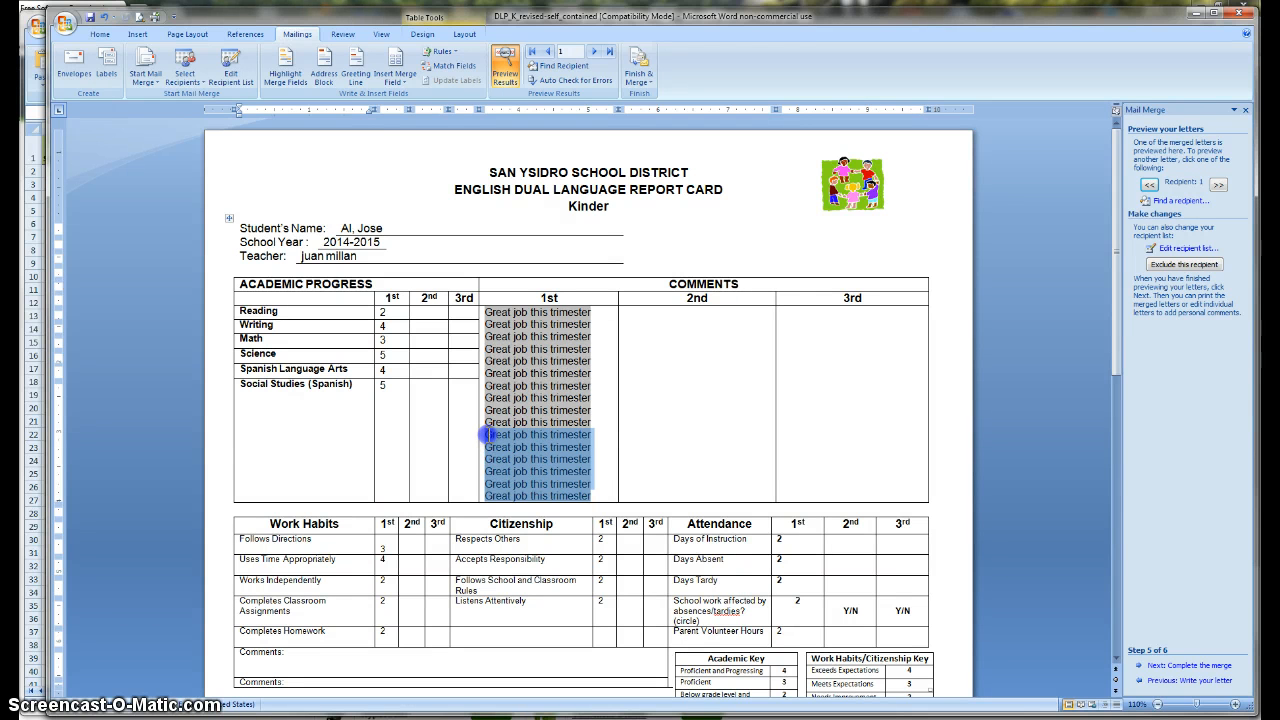
key("Delete")
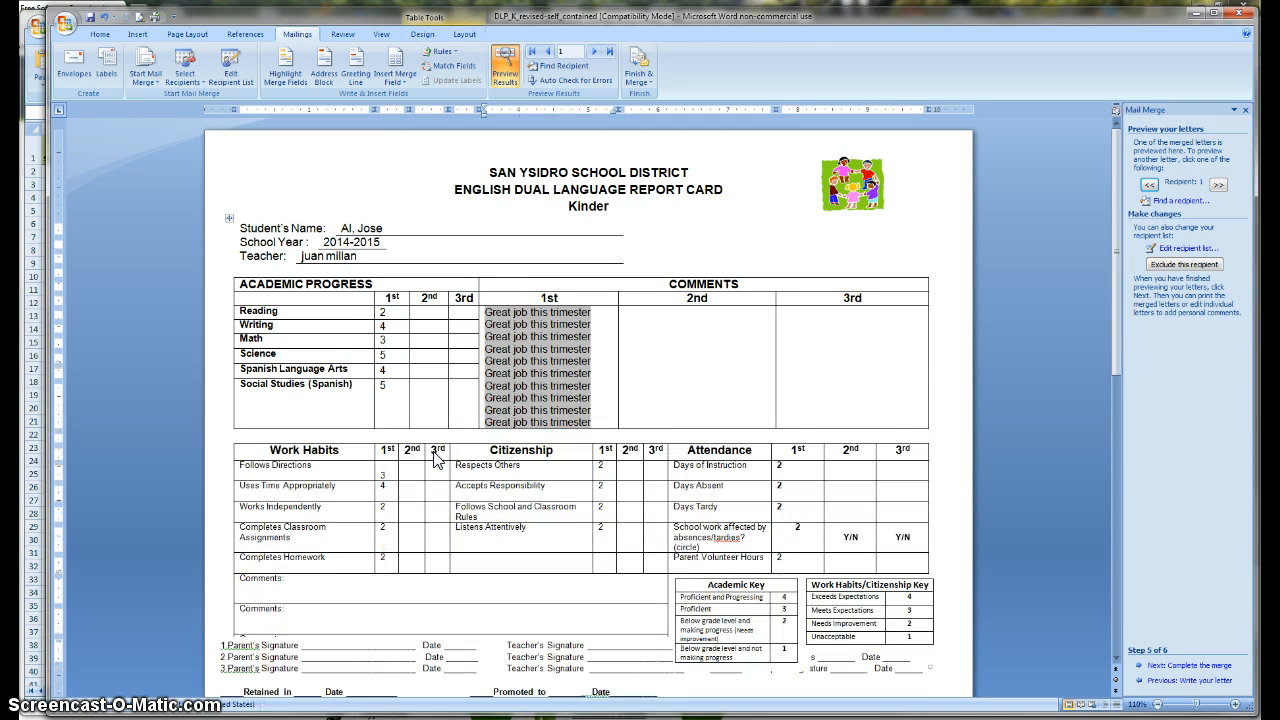
scroll(414, 300, "down", 4)
scroll(450, 500, "down", 1)
scroll(620, 500, "up", 5)
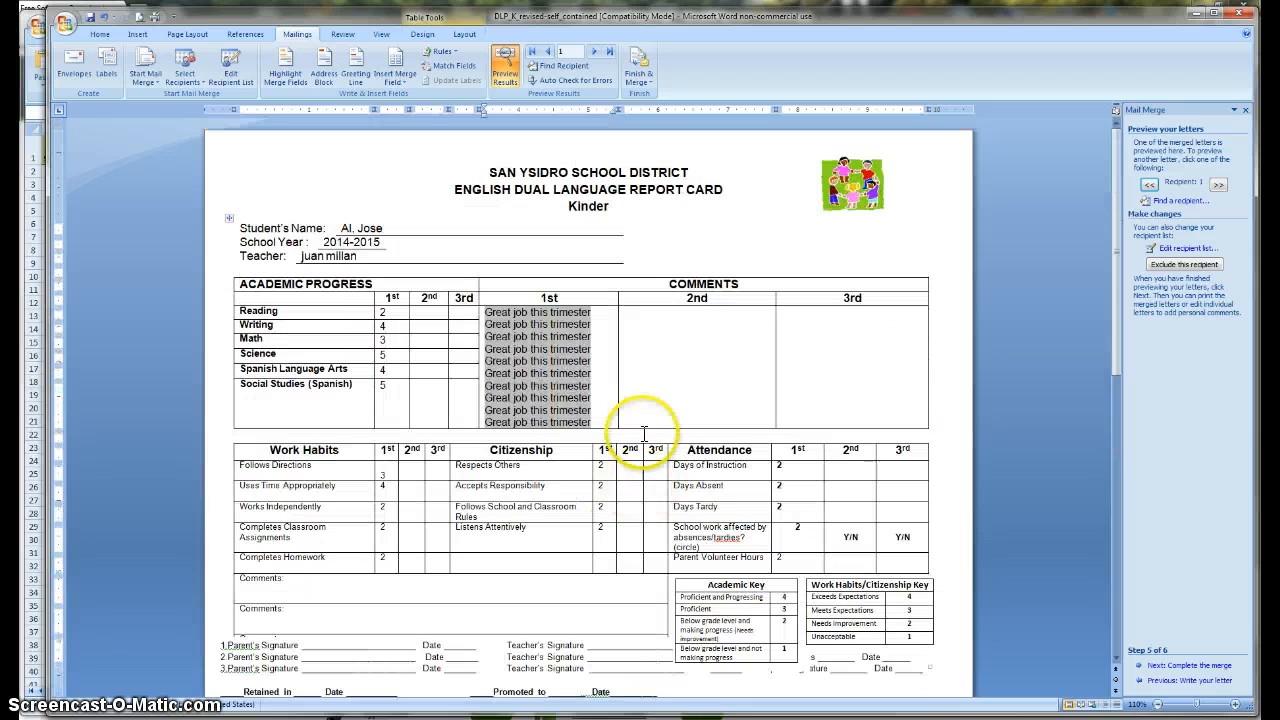
left_click_drag(590, 422, 489, 418)
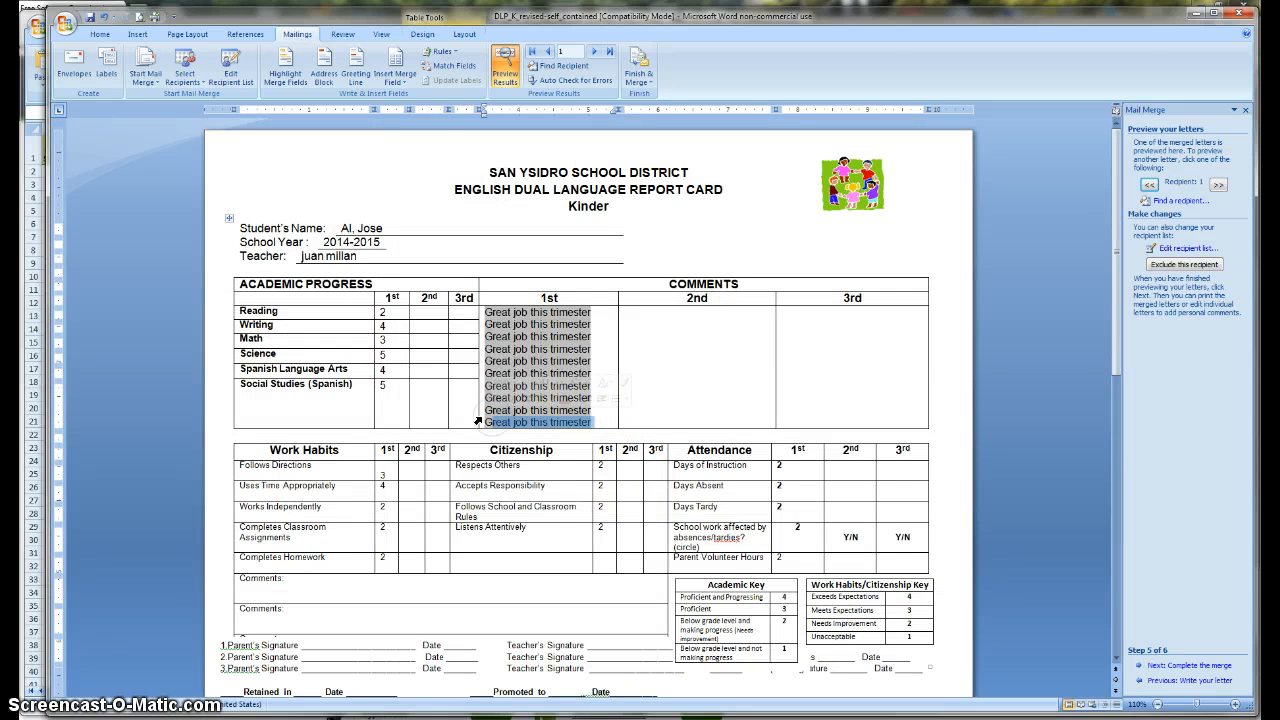
type("G")
left_click(281, 545)
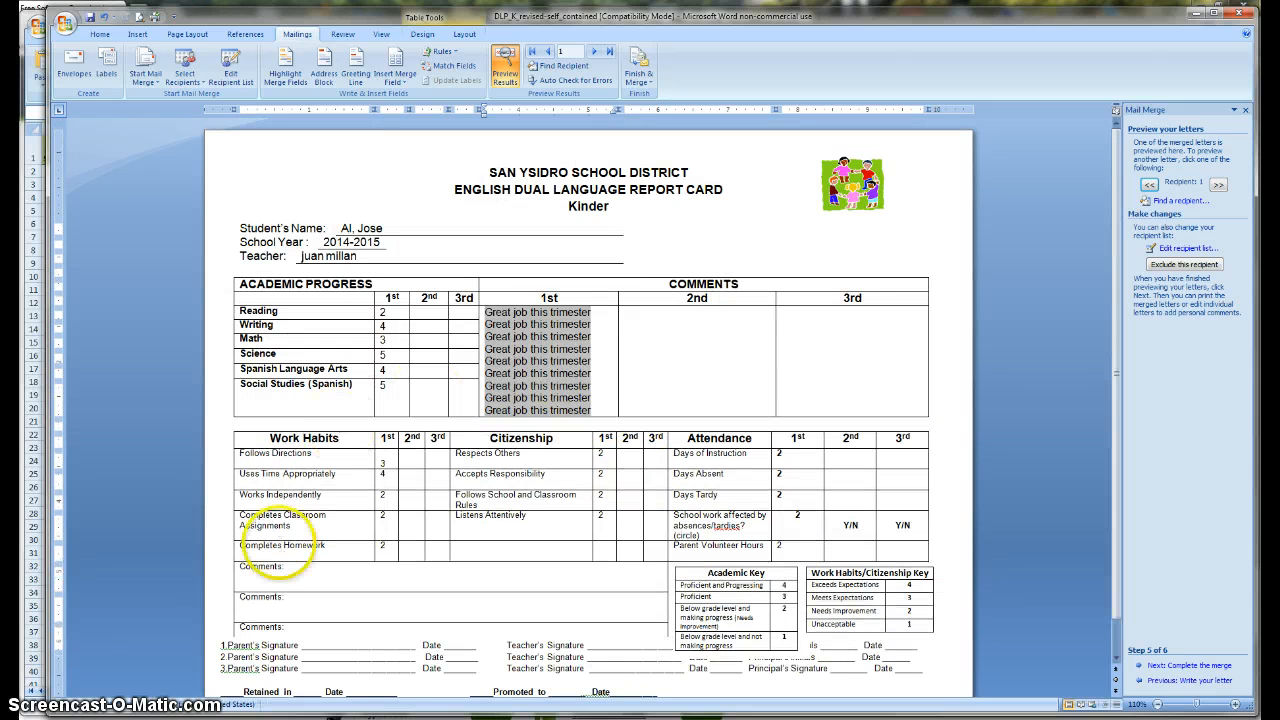
scroll(300, 560, "down", 1)
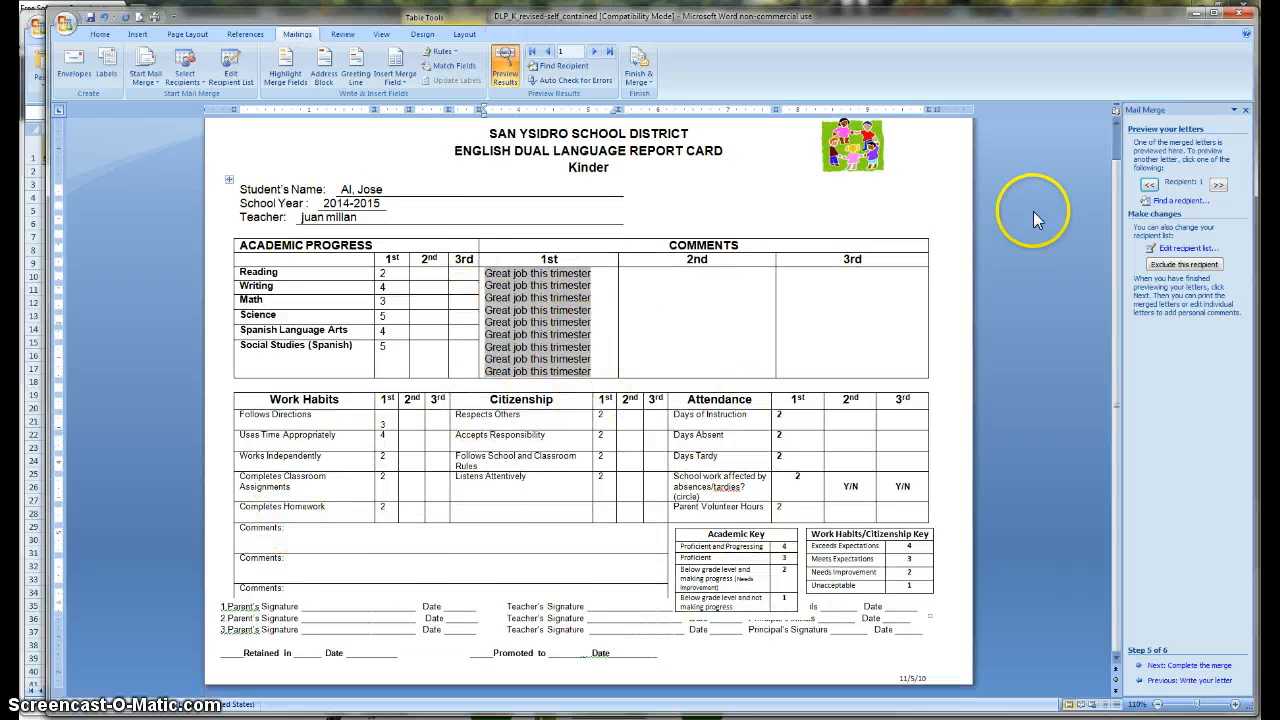
Step: Step forward through recipients toward number 29, checking each card's name and Writing grade
left_click(1218, 185)
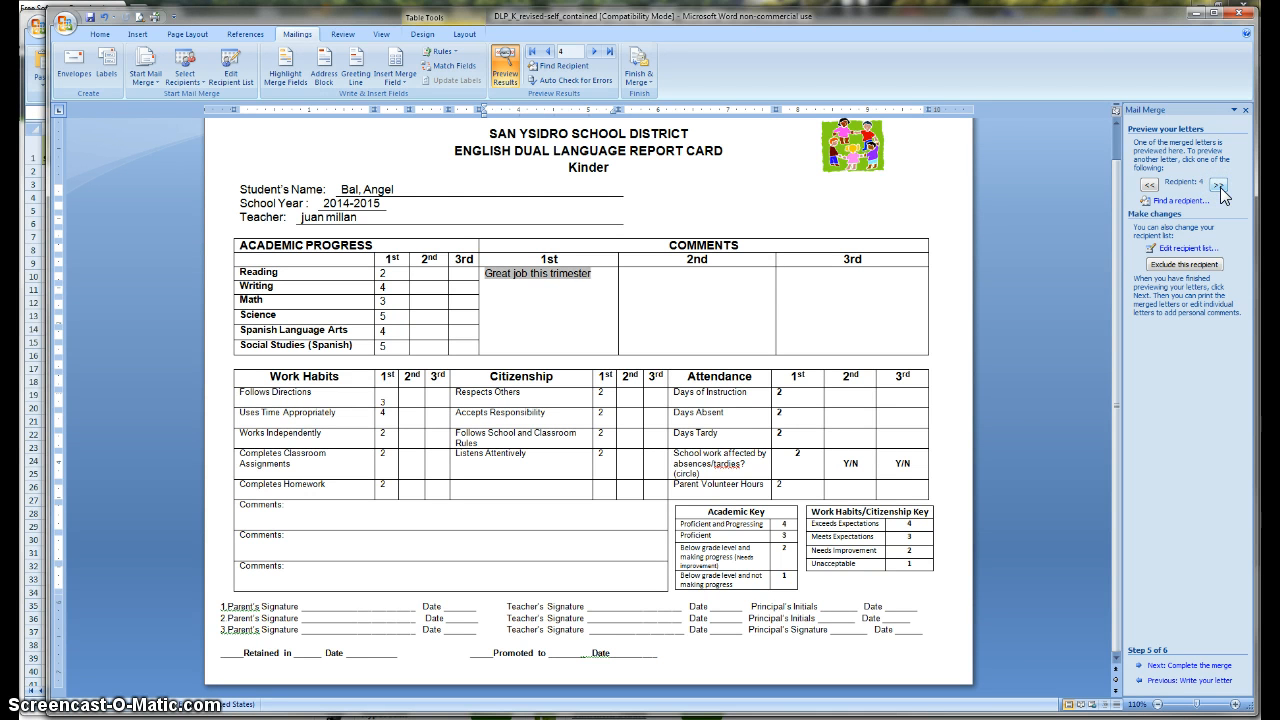
left_click(436, 186)
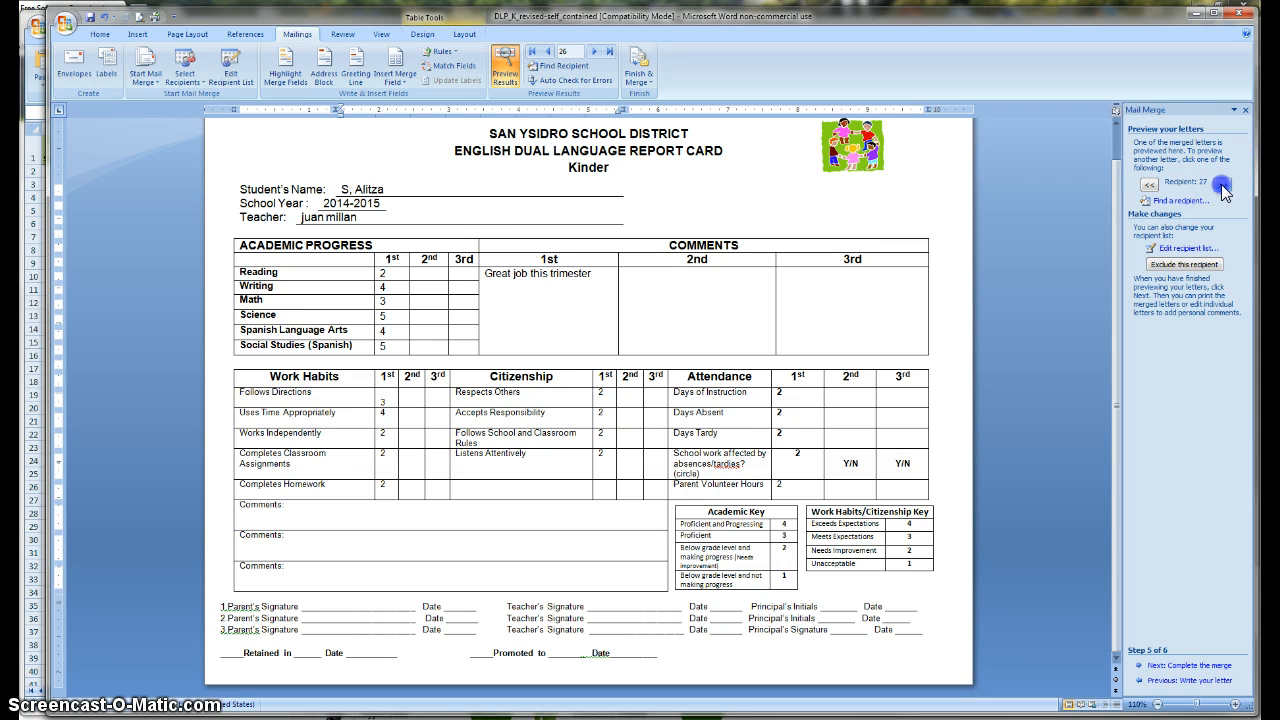
left_click(388, 288)
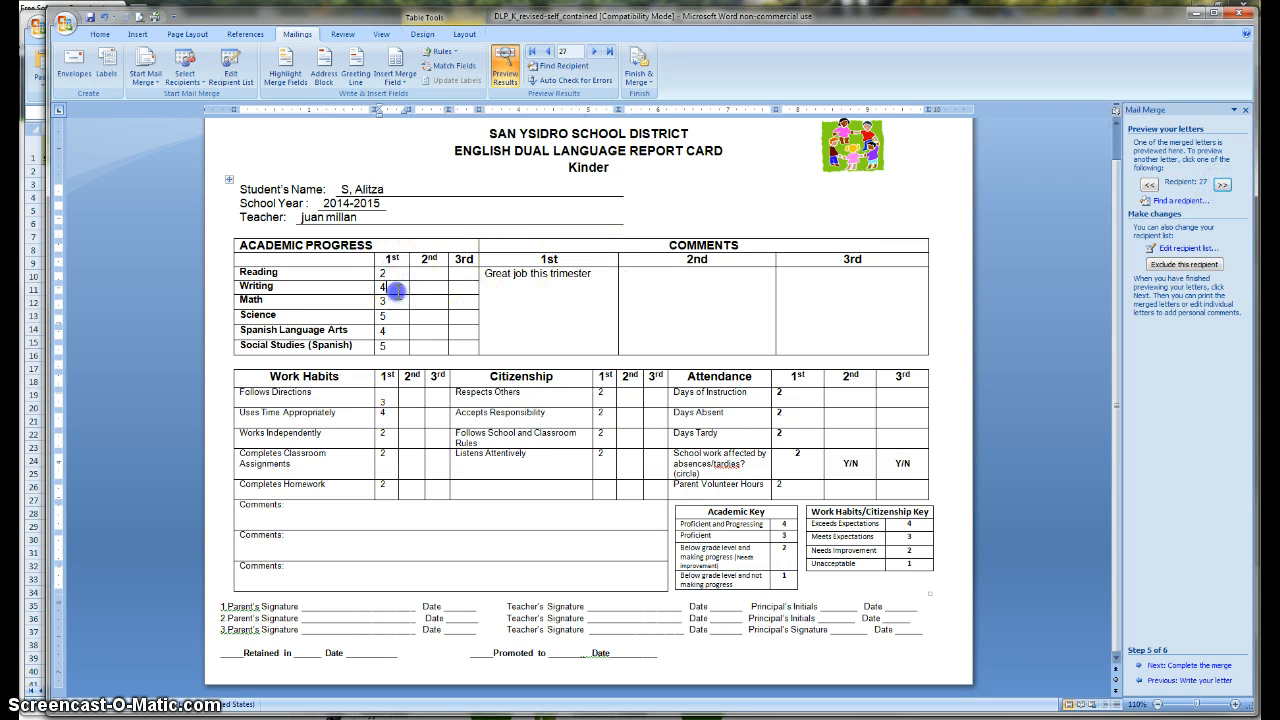